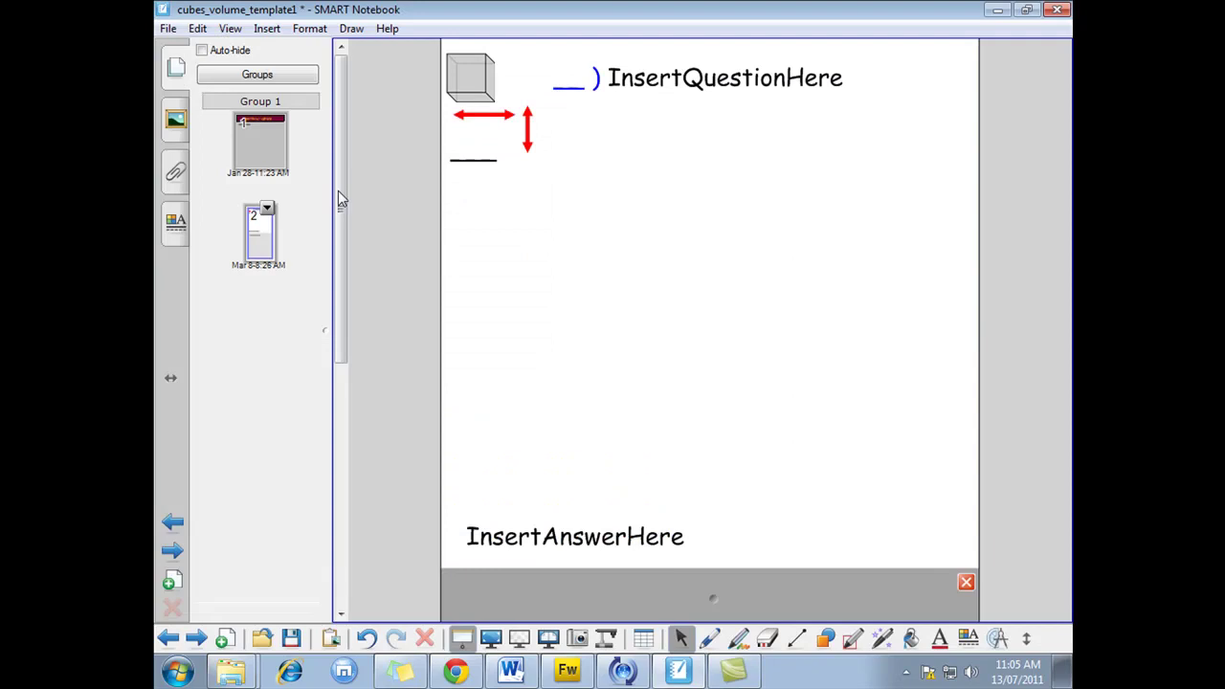
Check page 1's heading and intro placeholders, then open the question page's thumbnail options
click(262, 145)
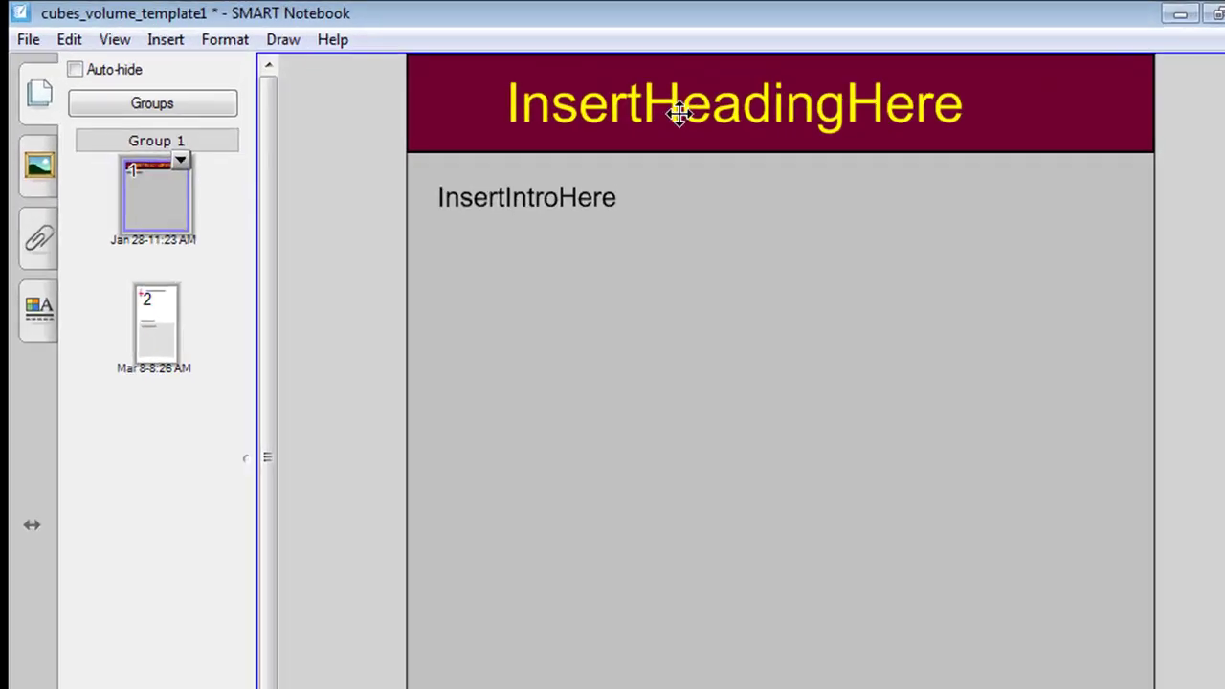
click(634, 80)
double_click(637, 82)
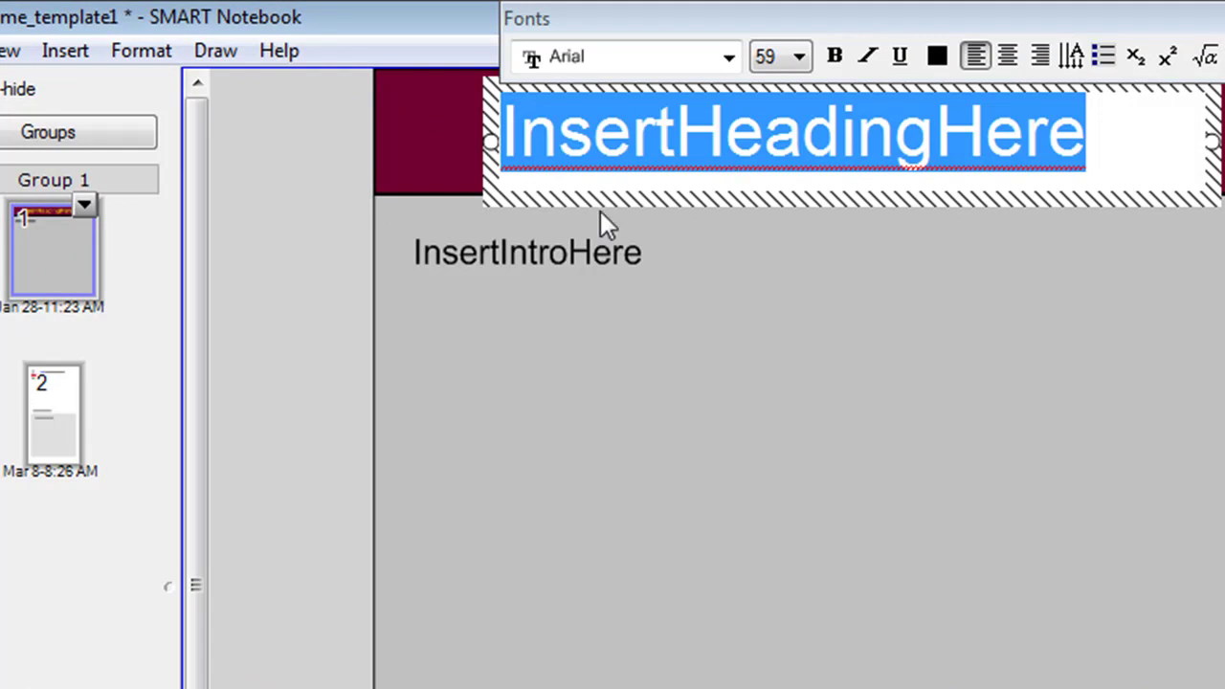
double_click(551, 255)
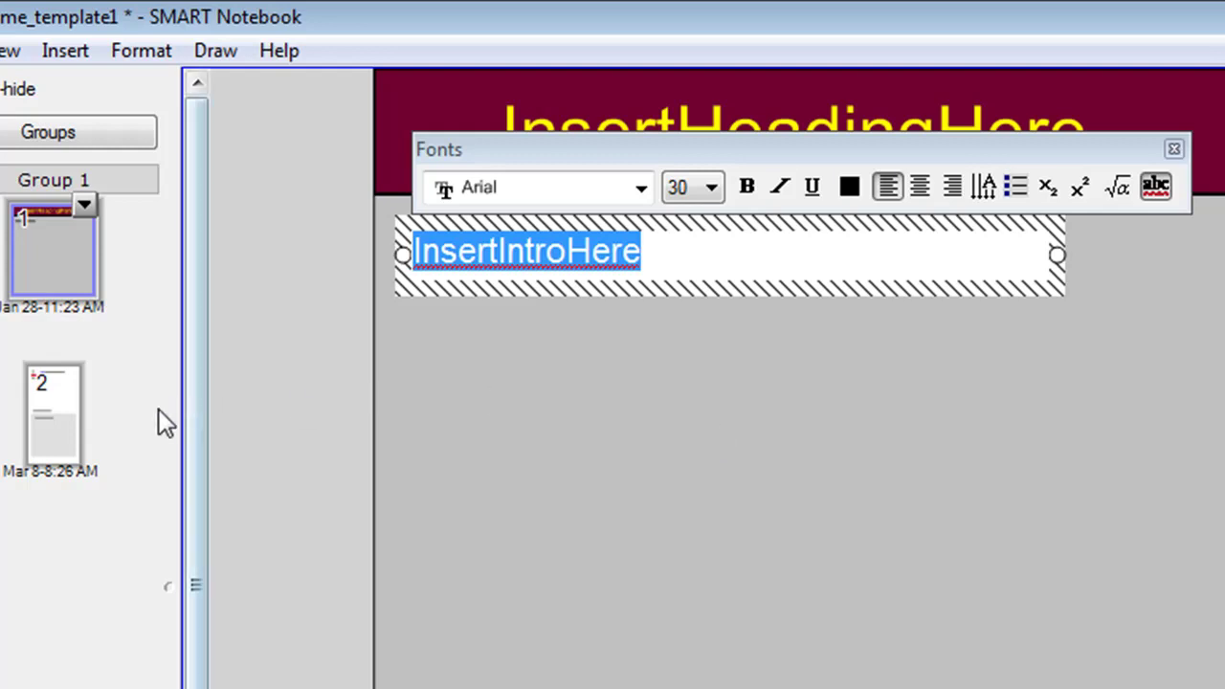
click(69, 406)
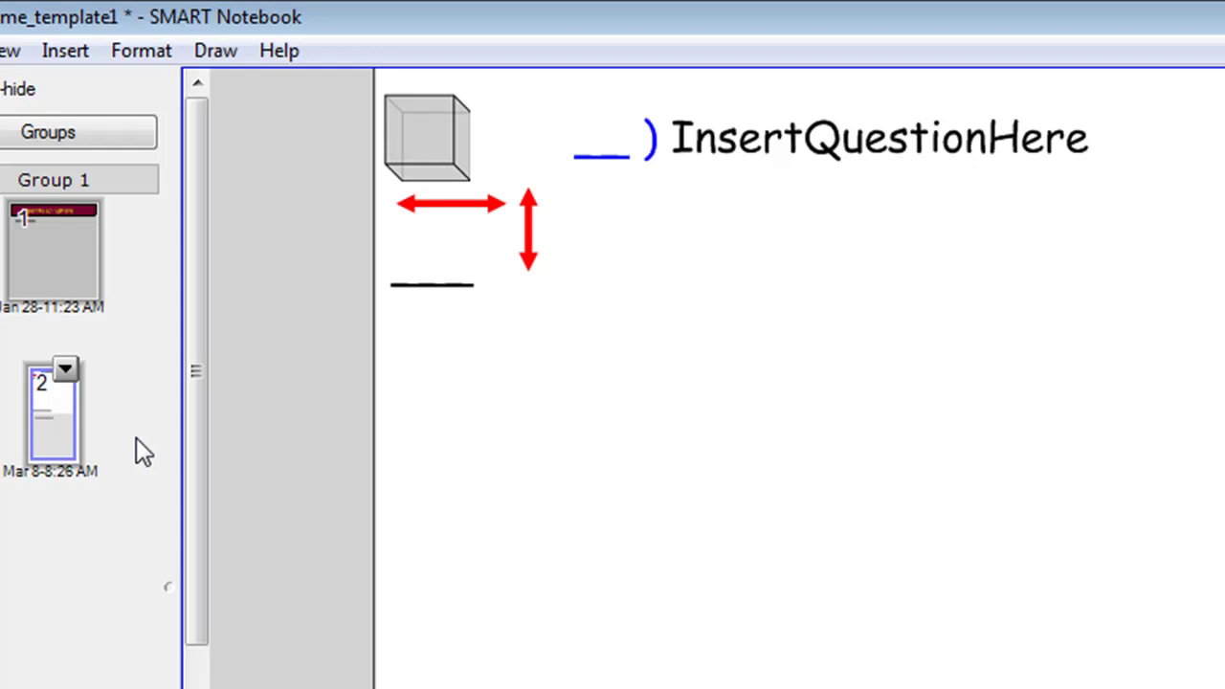
right_click(53, 400)
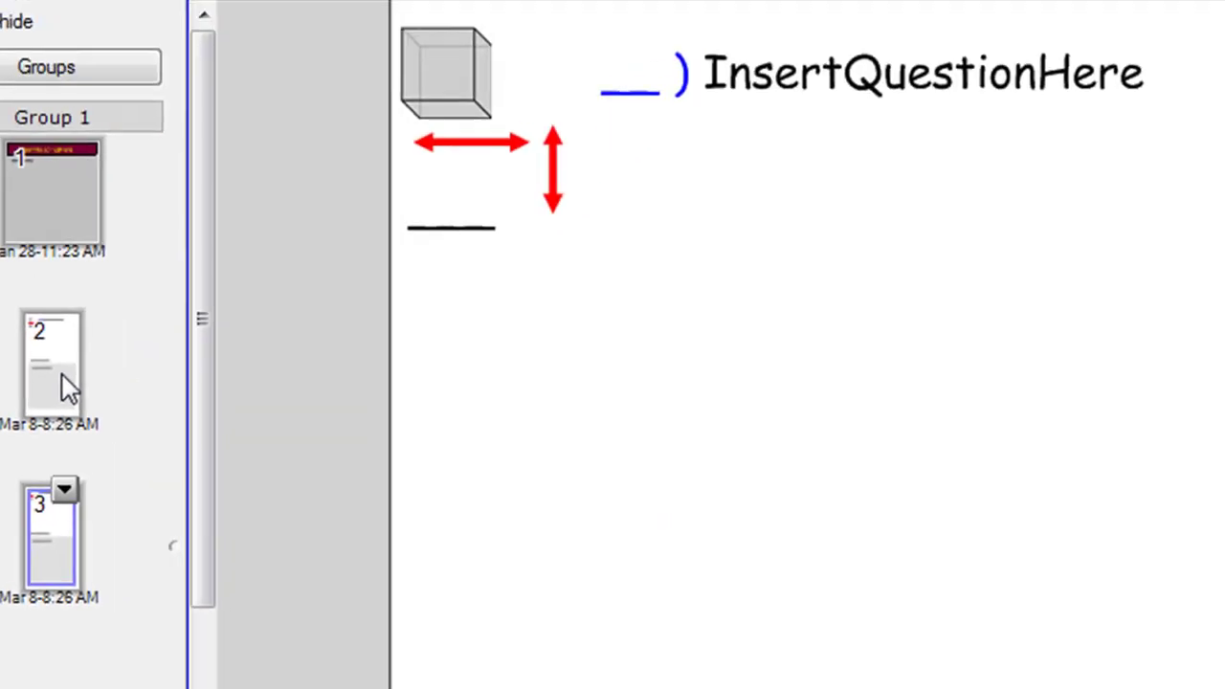
On page 2, replace the blue blank so the question is numbered 1)
click(245, 165)
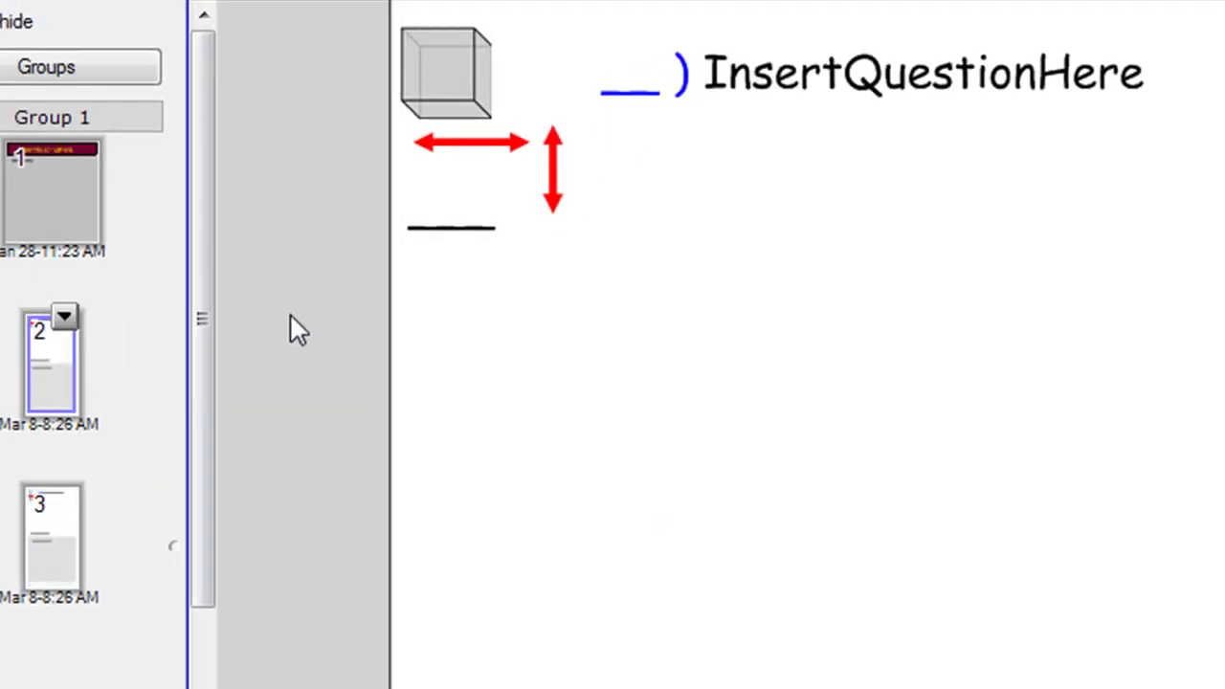
click(622, 84)
double_click(625, 91)
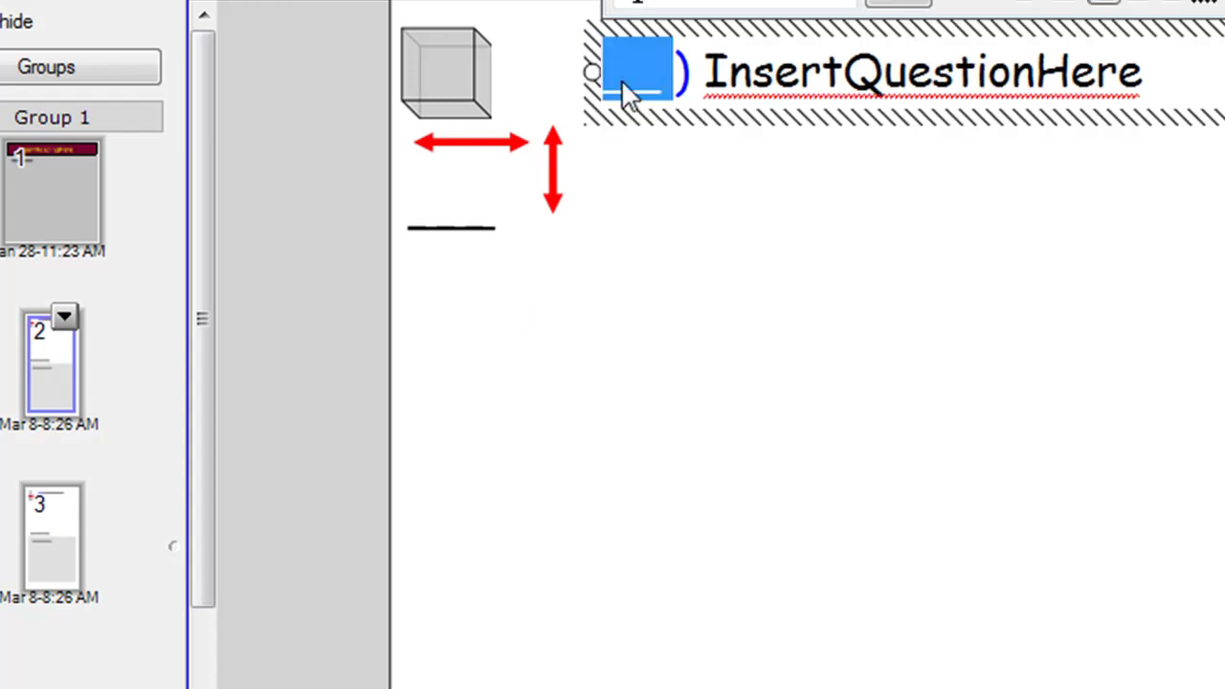
text(1)
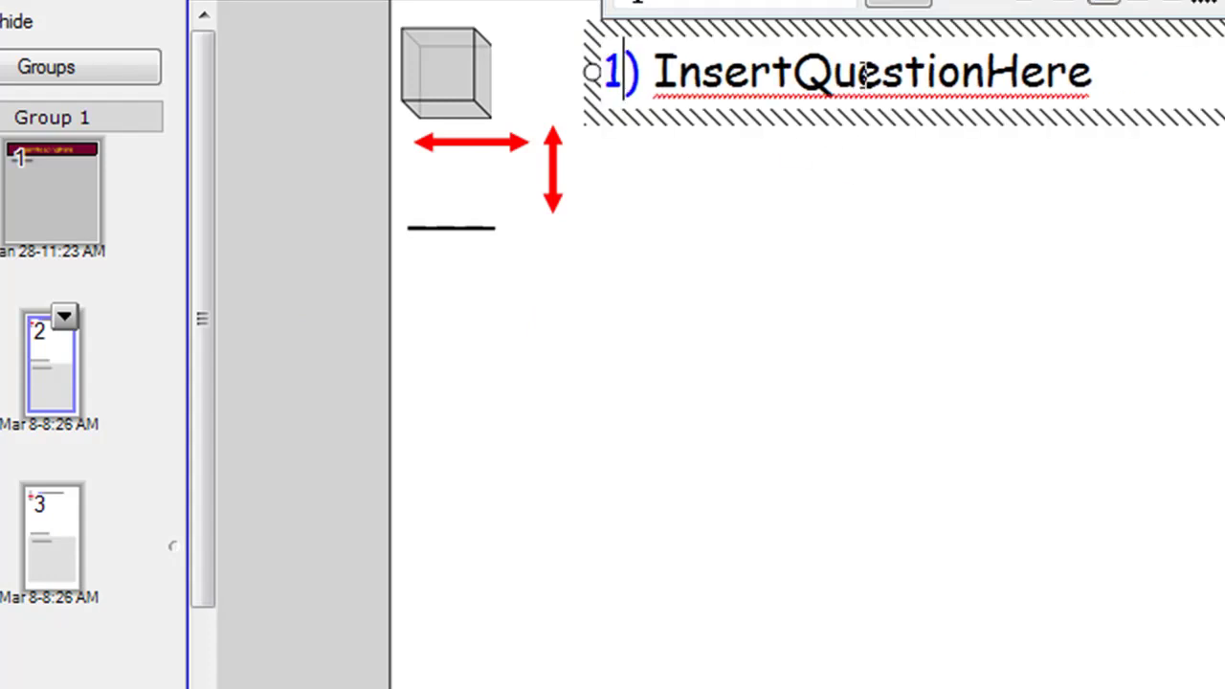
Replace InsertQuestionHere with 'Each cube has sides of 2cm. What is the volume of the shape below?'
click(866, 67)
double_click(867, 65)
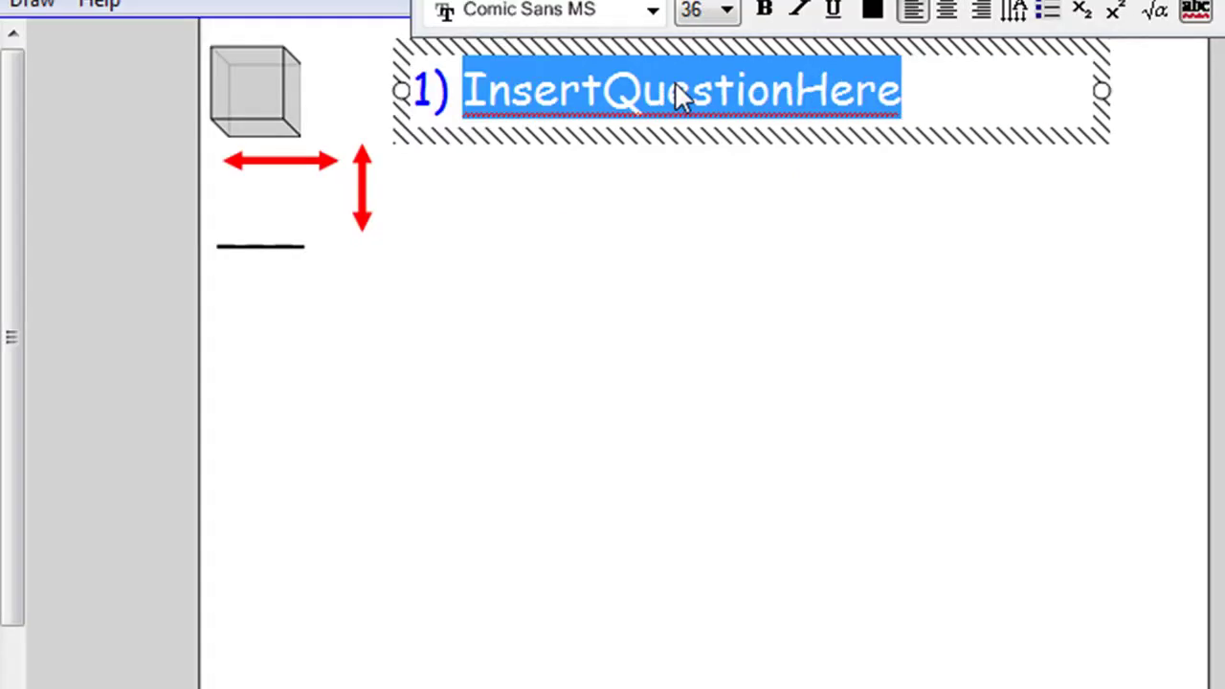
text(Each cube has sides)
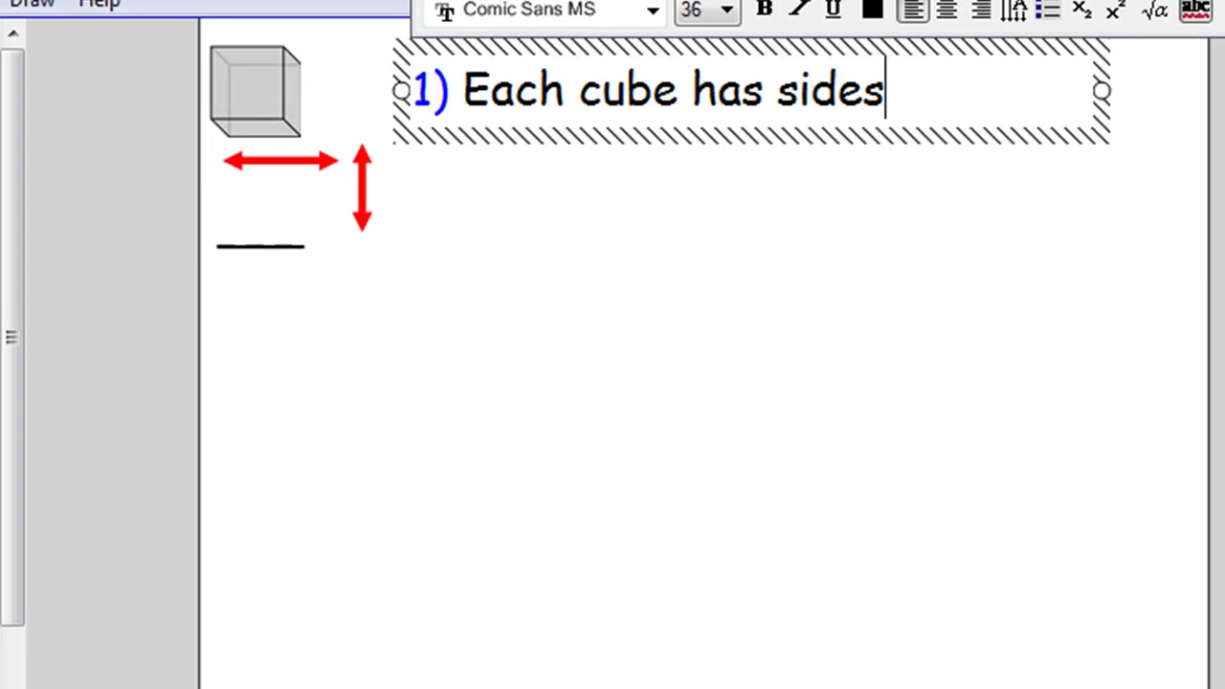
text( of 2cm. Wh)
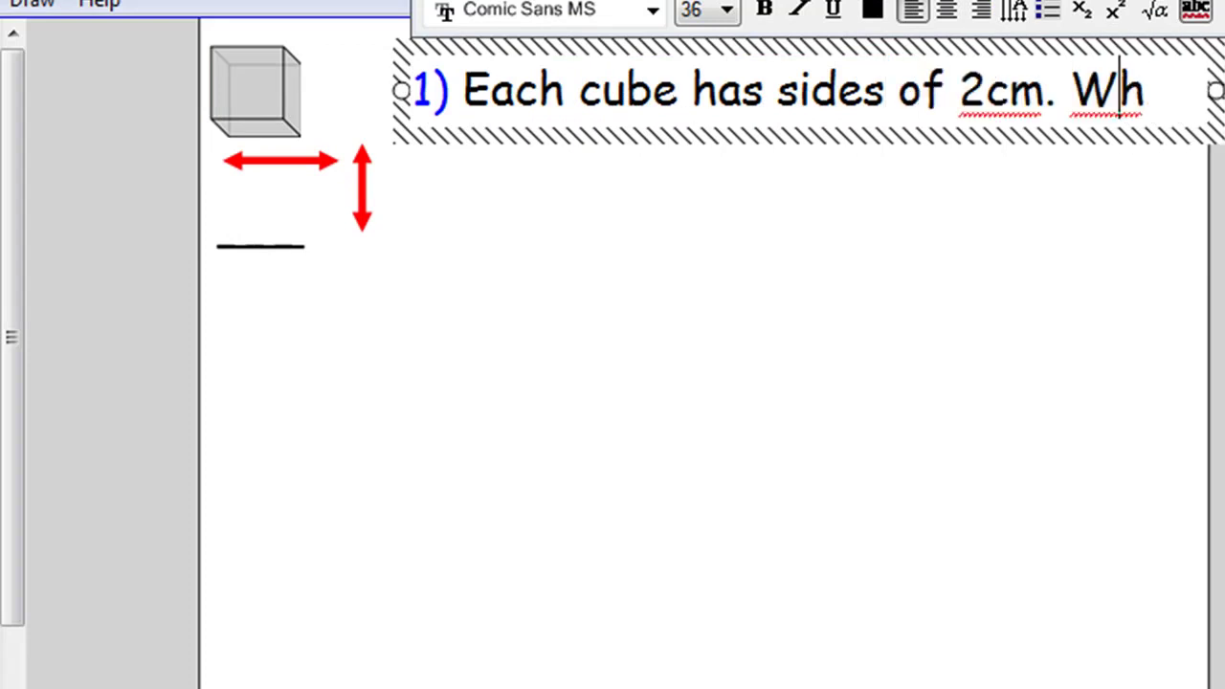
text(at is the volume of the shape below?)
click(763, 355)
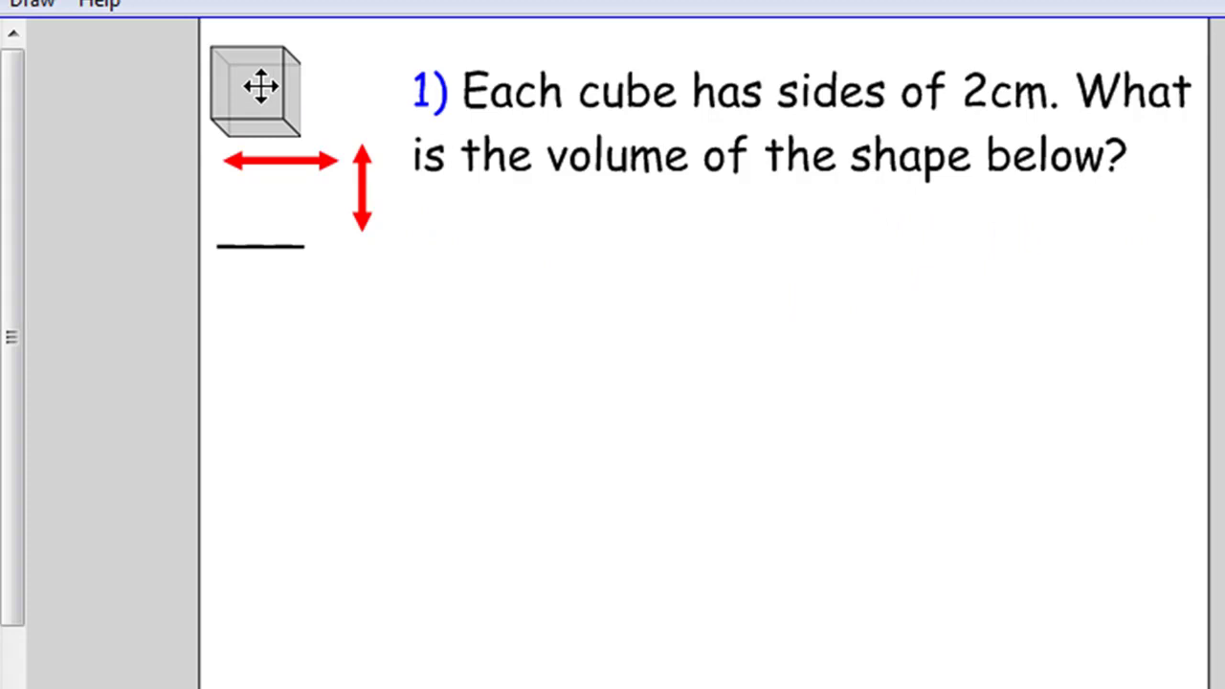
Drag two cube copies from the cloner to mid-page, one above the other
drag(260, 86, 638, 372)
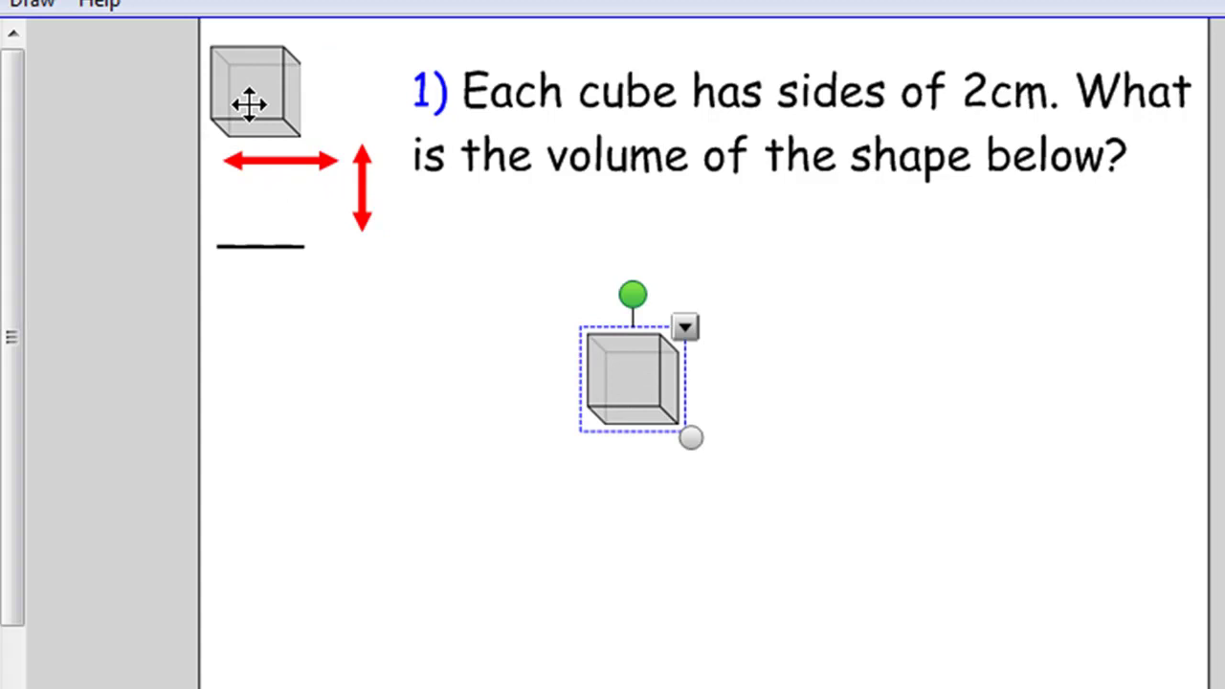
drag(248, 107, 627, 463)
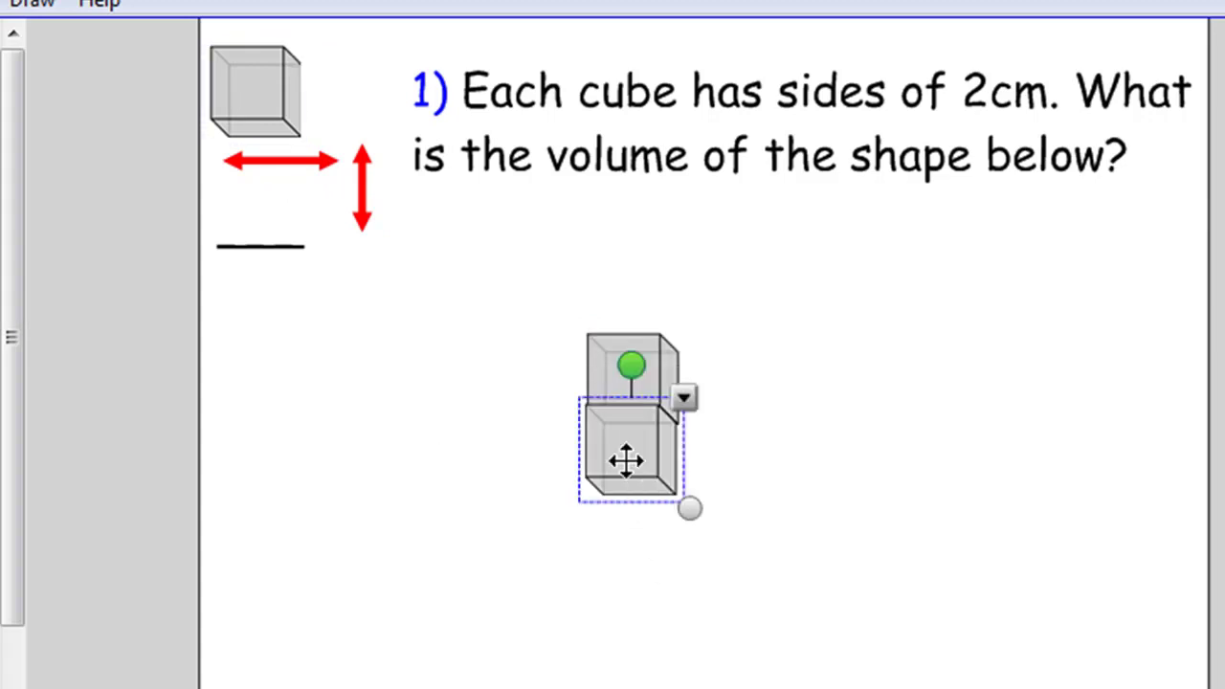
click(471, 524)
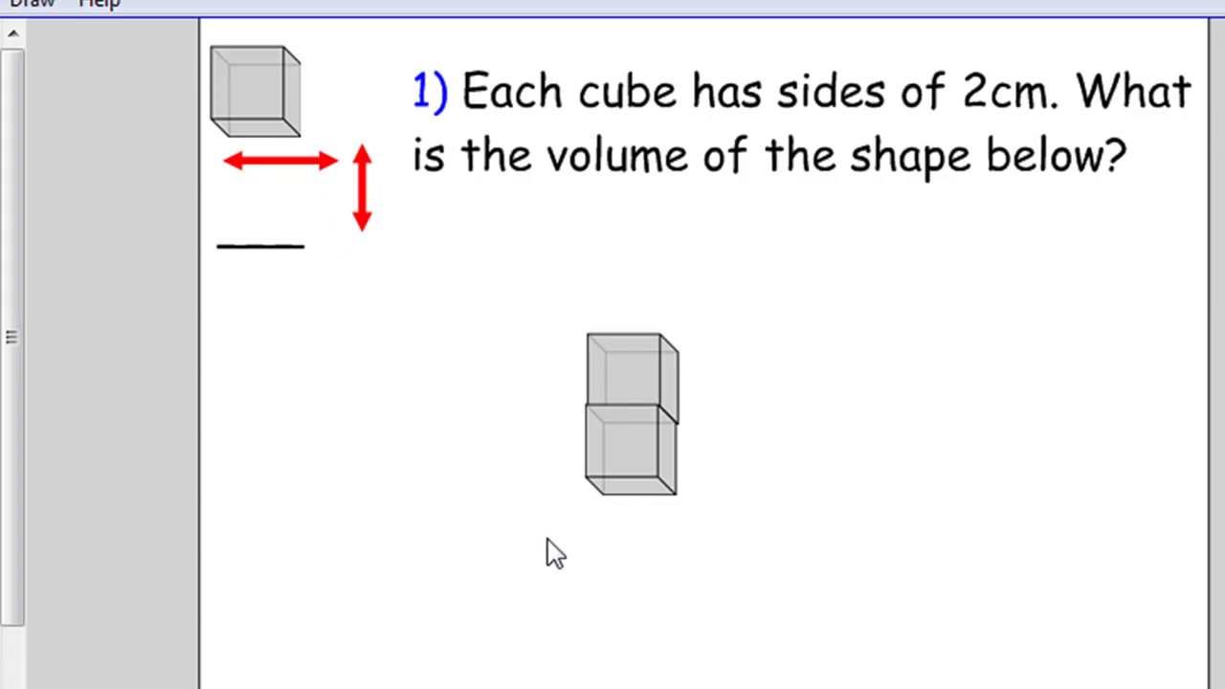
Nudge the lower cube so it sits exactly aligned under the upper one
click(645, 464)
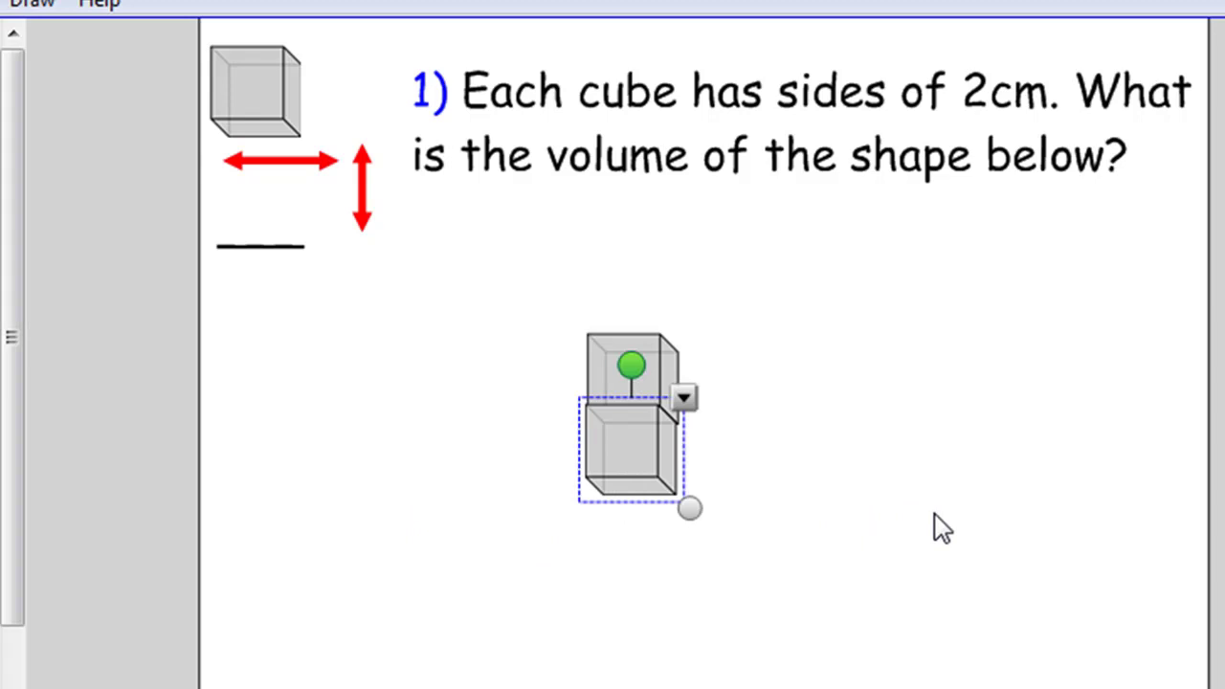
mouse_move(634, 444)
mouse_down()
mouse_move(552, 459)
mouse_move(636, 444)
mouse_up()
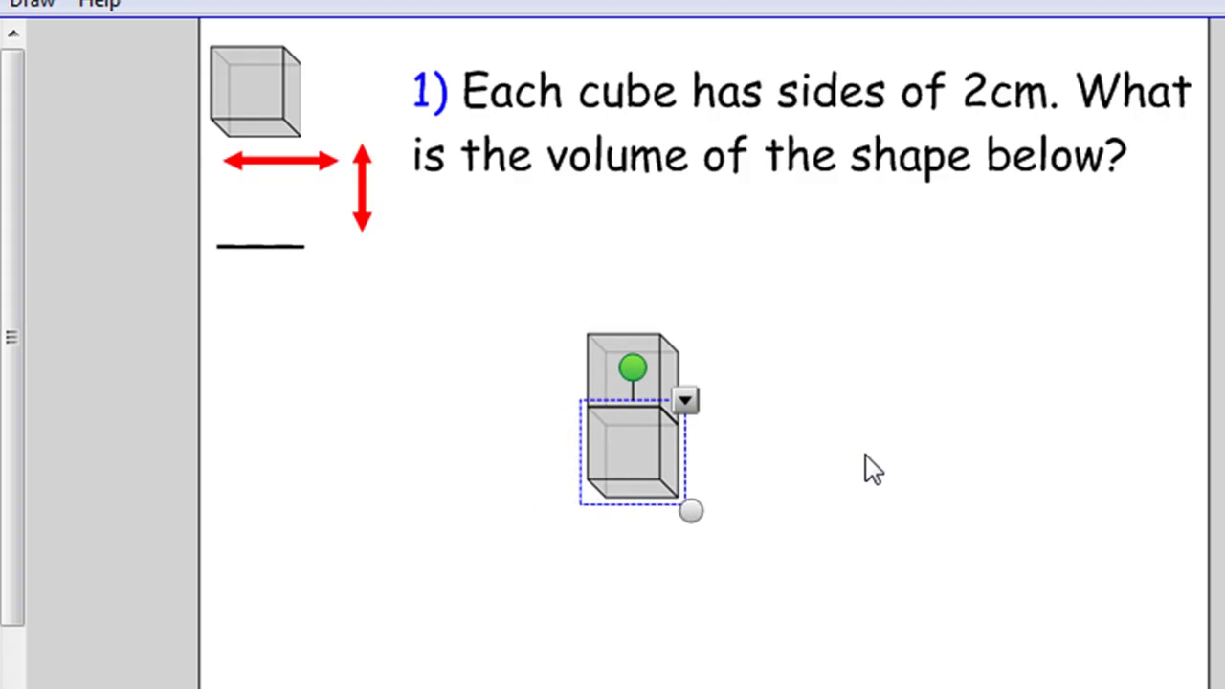
key(Up)
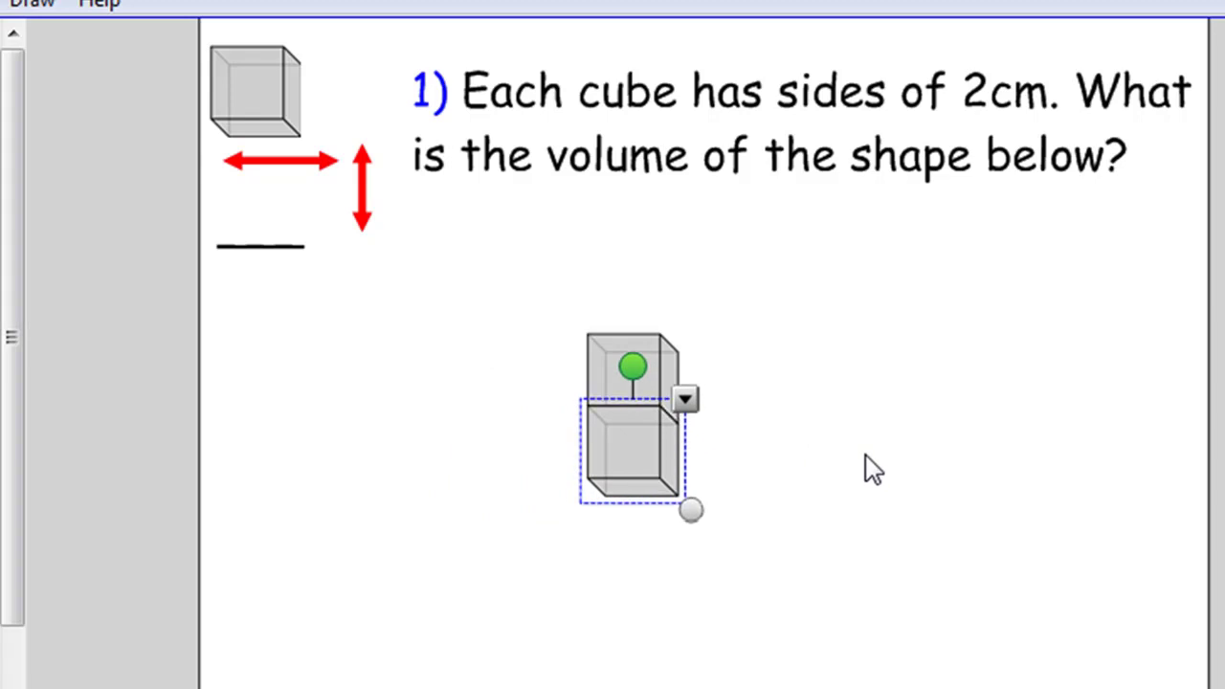
key(Right)
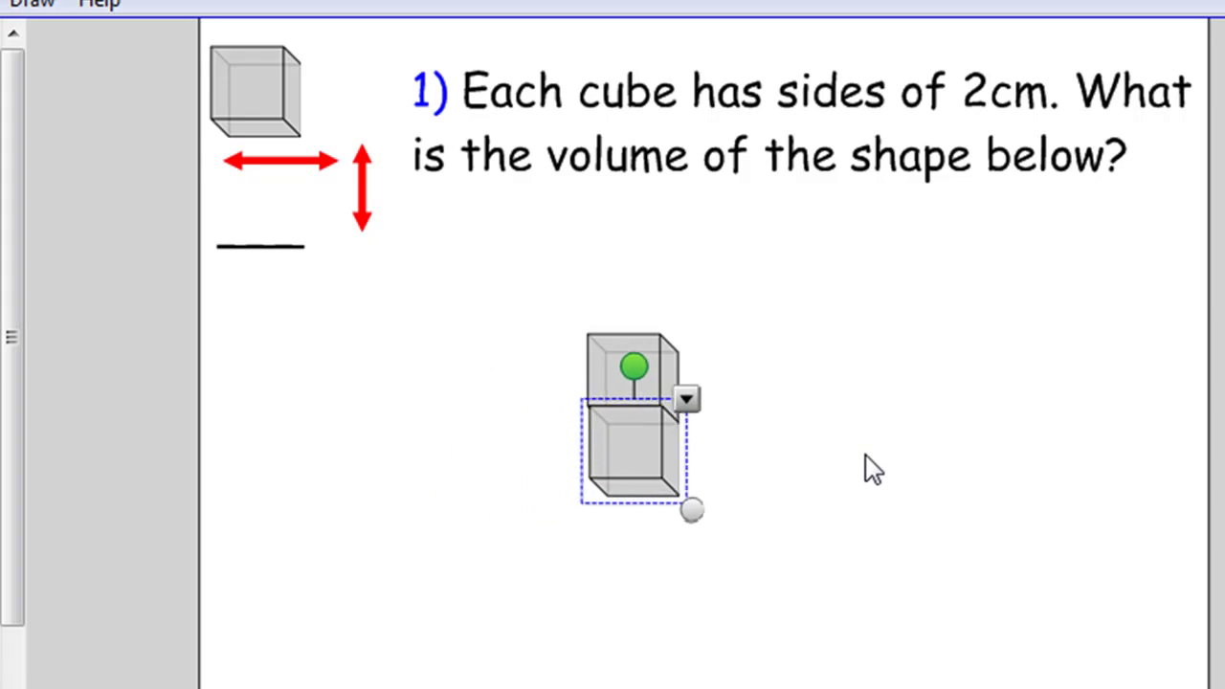
key(Left)
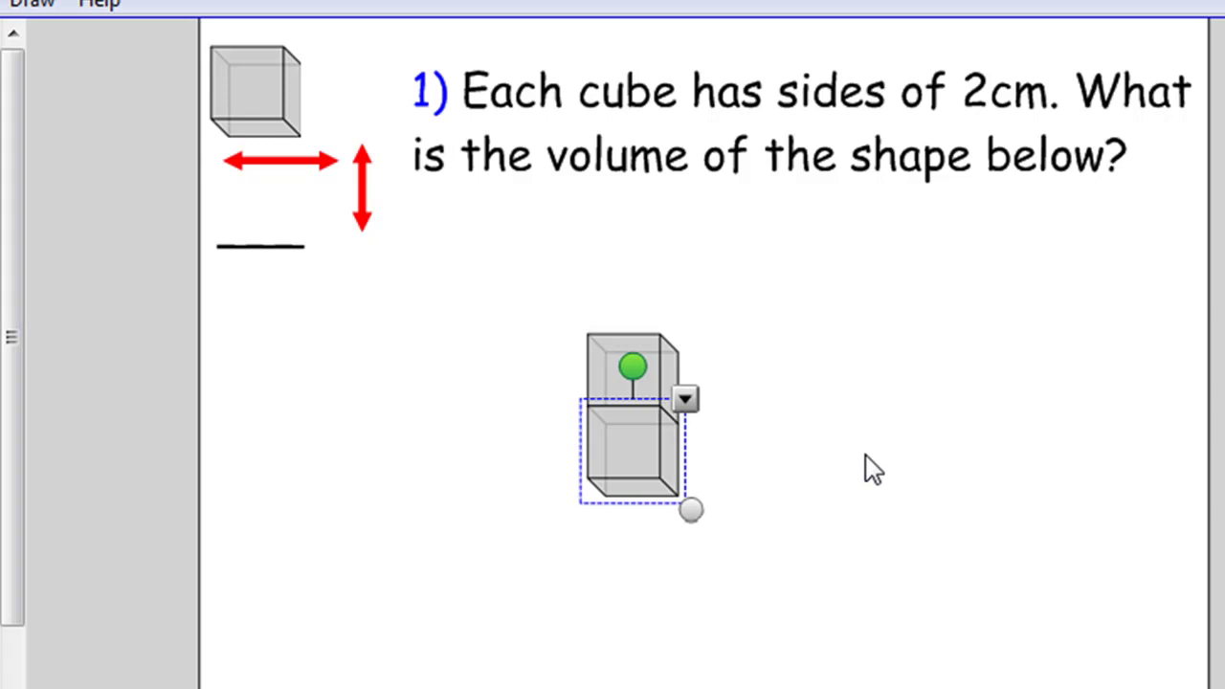
click(873, 469)
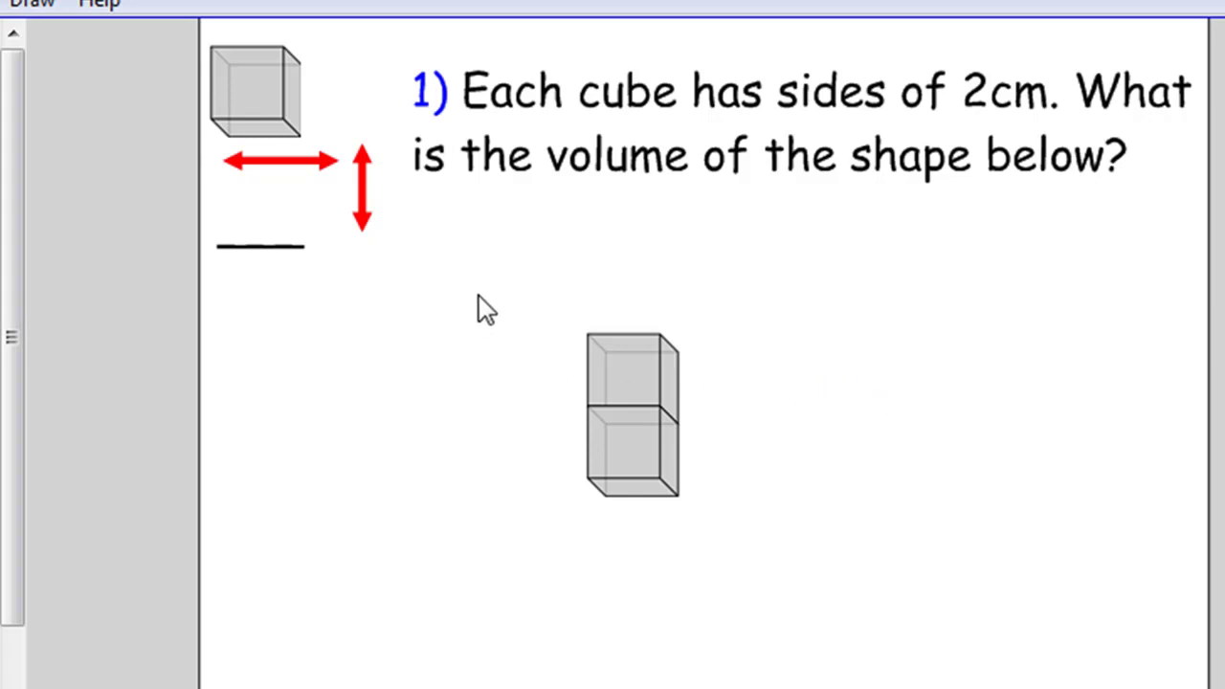
Select the stacked pair of cubes and duplicate it
drag(476, 292, 761, 536)
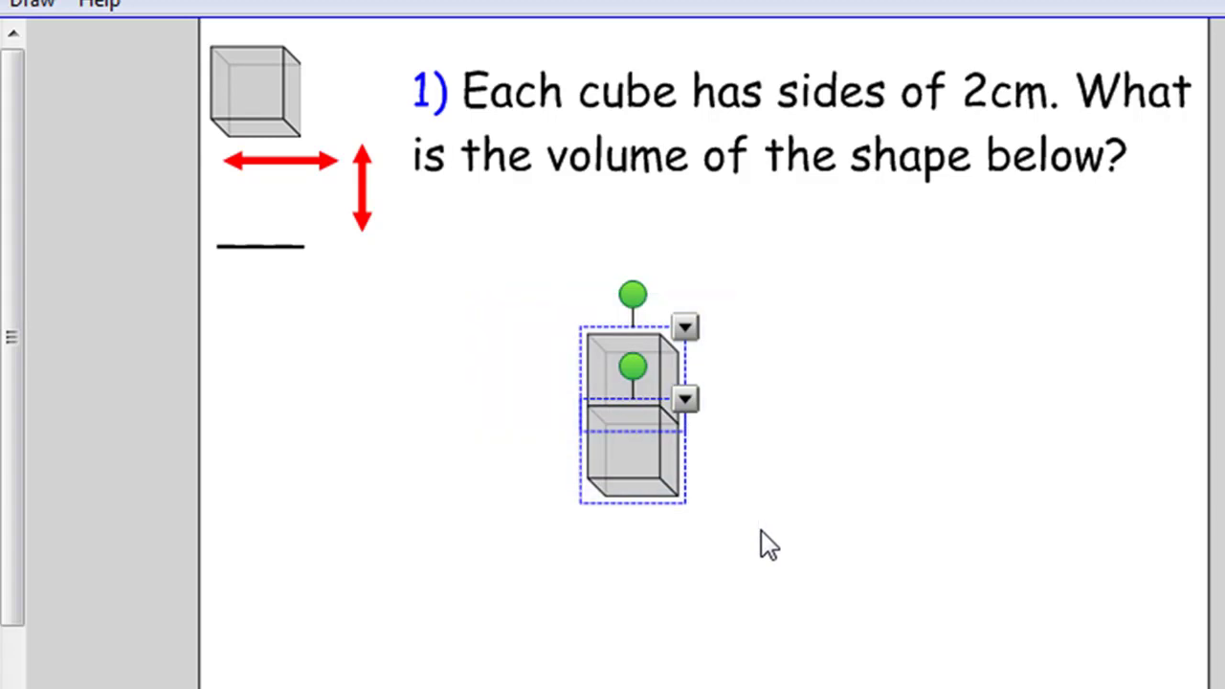
right_click(647, 471)
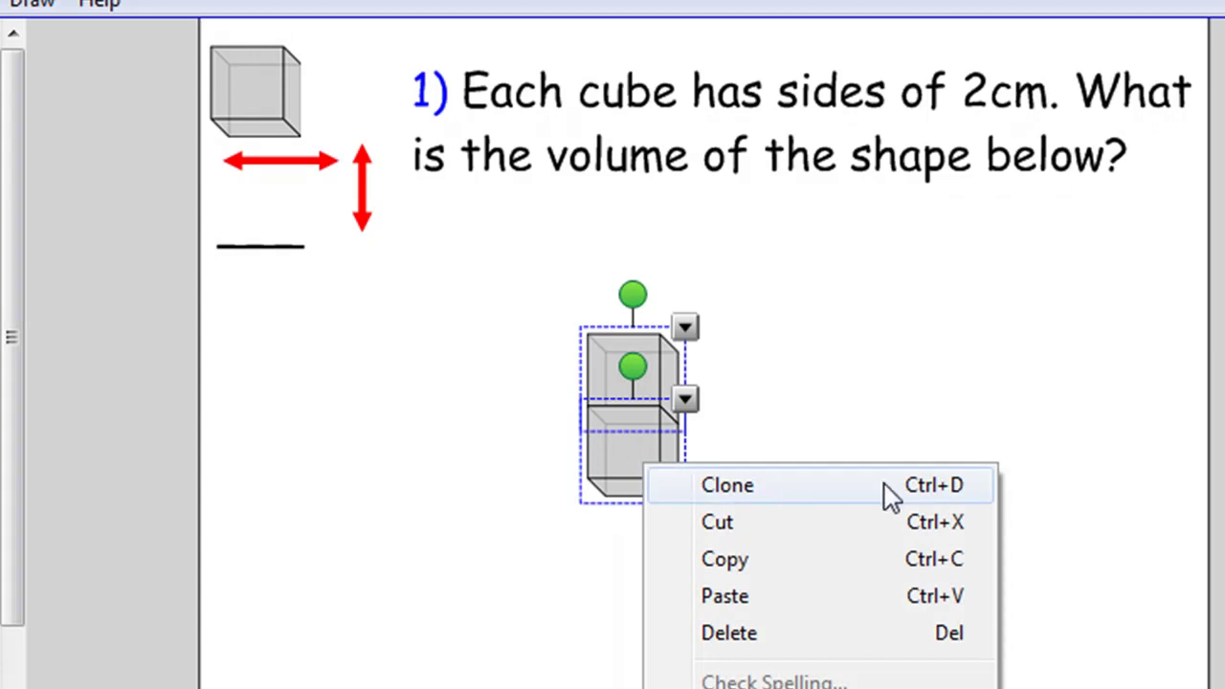
click(943, 496)
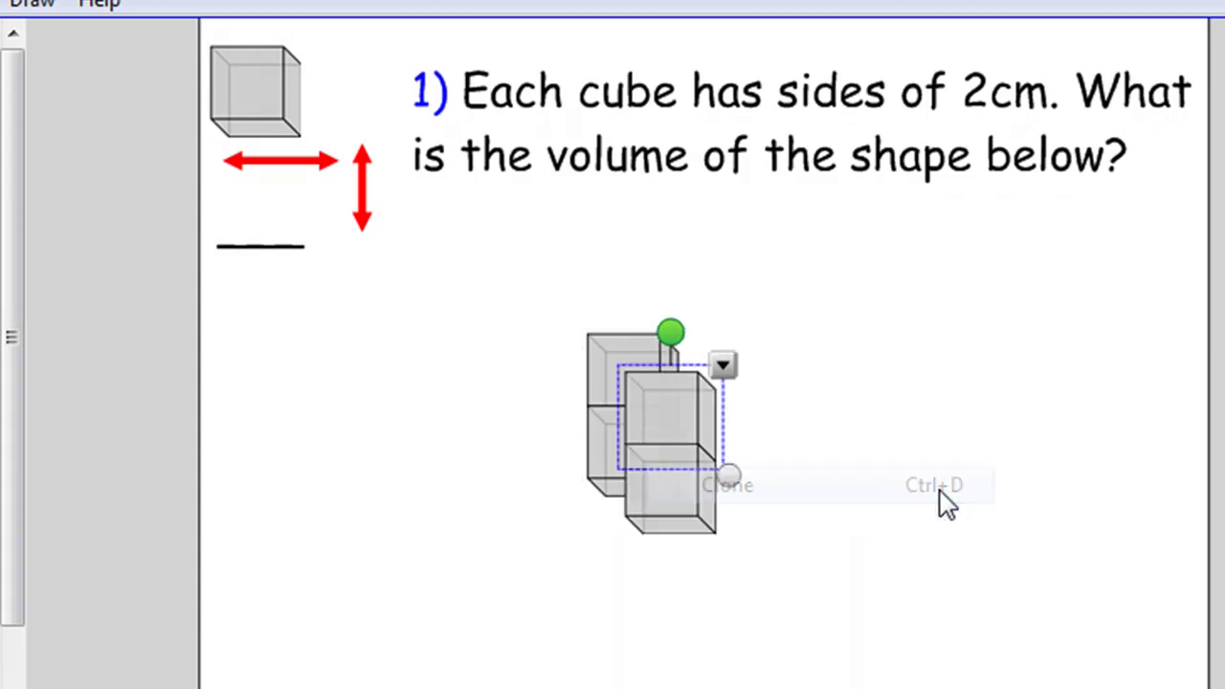
Place the copied column flush beside the original, nudging it into alignment
mouse_move(667, 504)
mouse_down()
mouse_move(778, 490)
mouse_move(707, 469)
mouse_up()
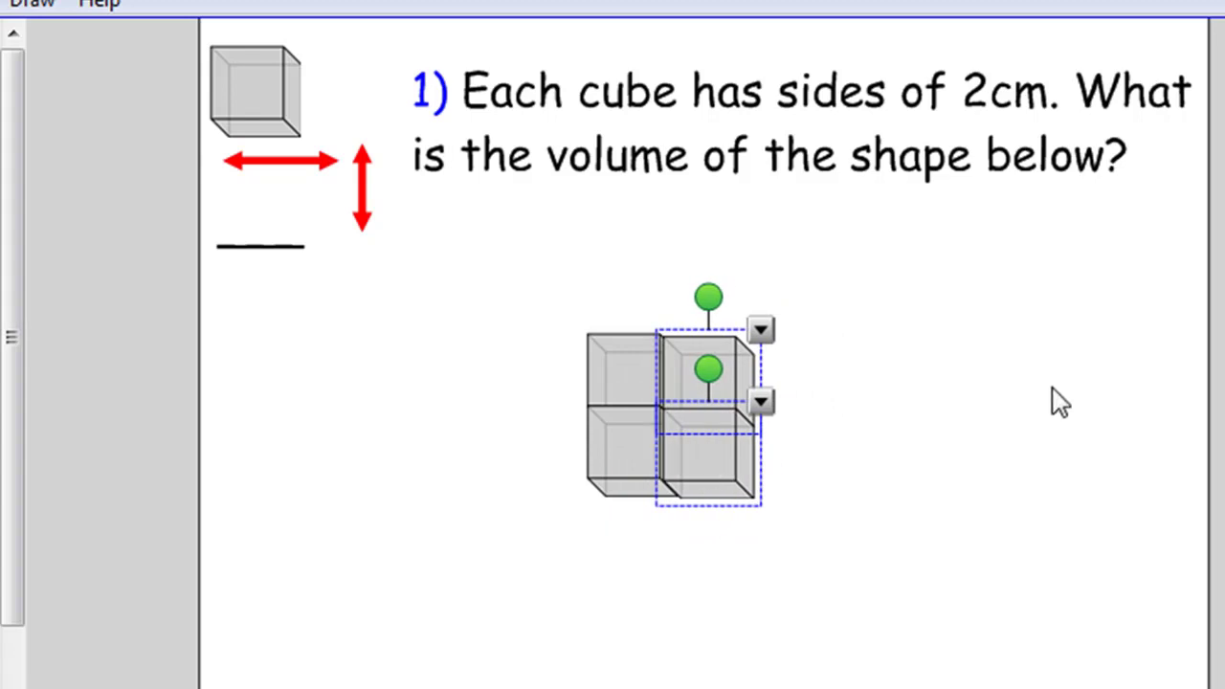
key(Up)
key(Up)
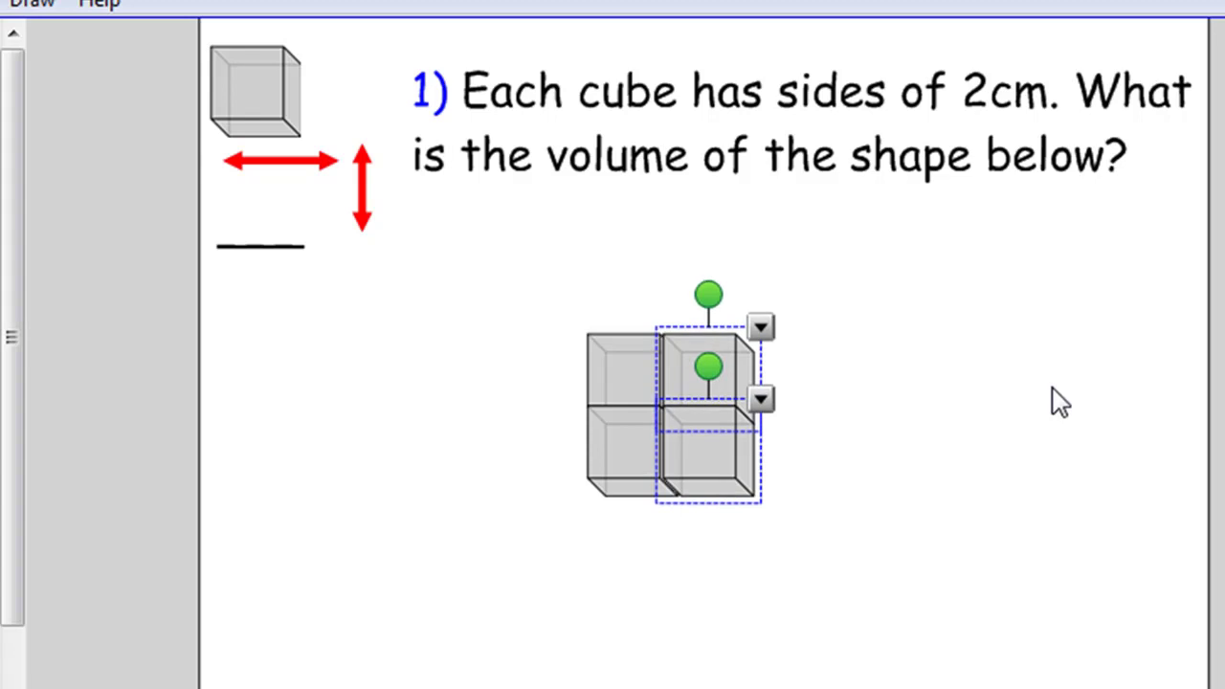
key(Left)
key(Left)
key(Left)
key(Left)
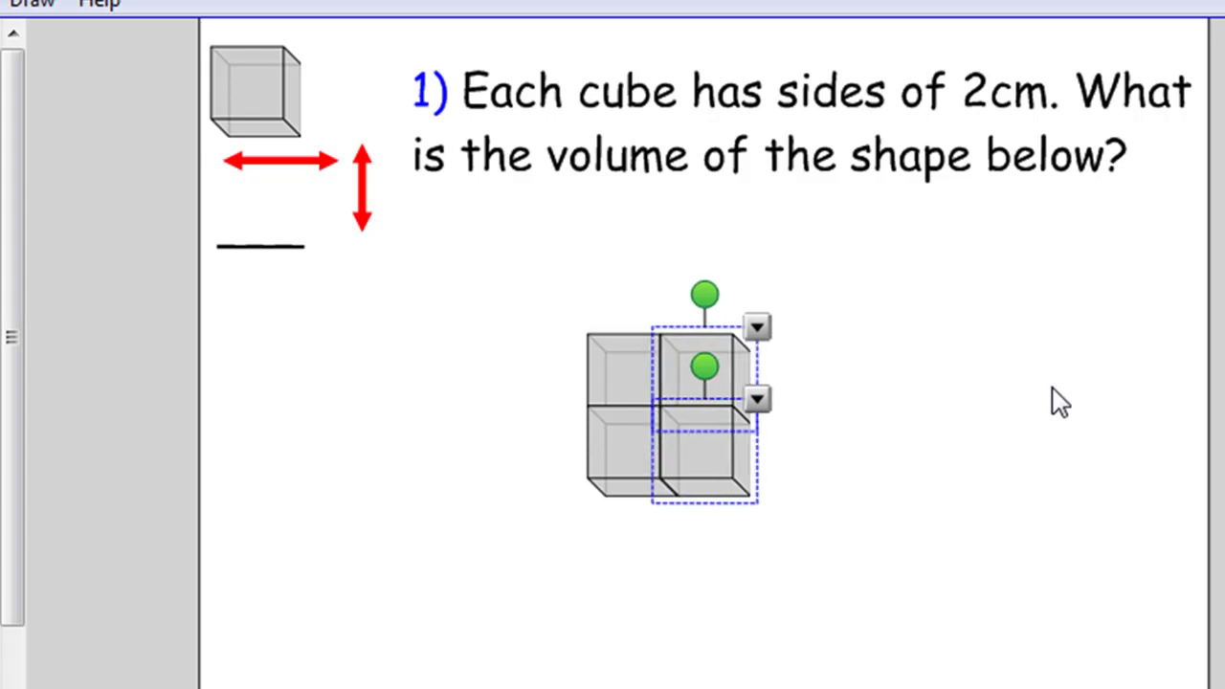
key(Right)
click(1060, 402)
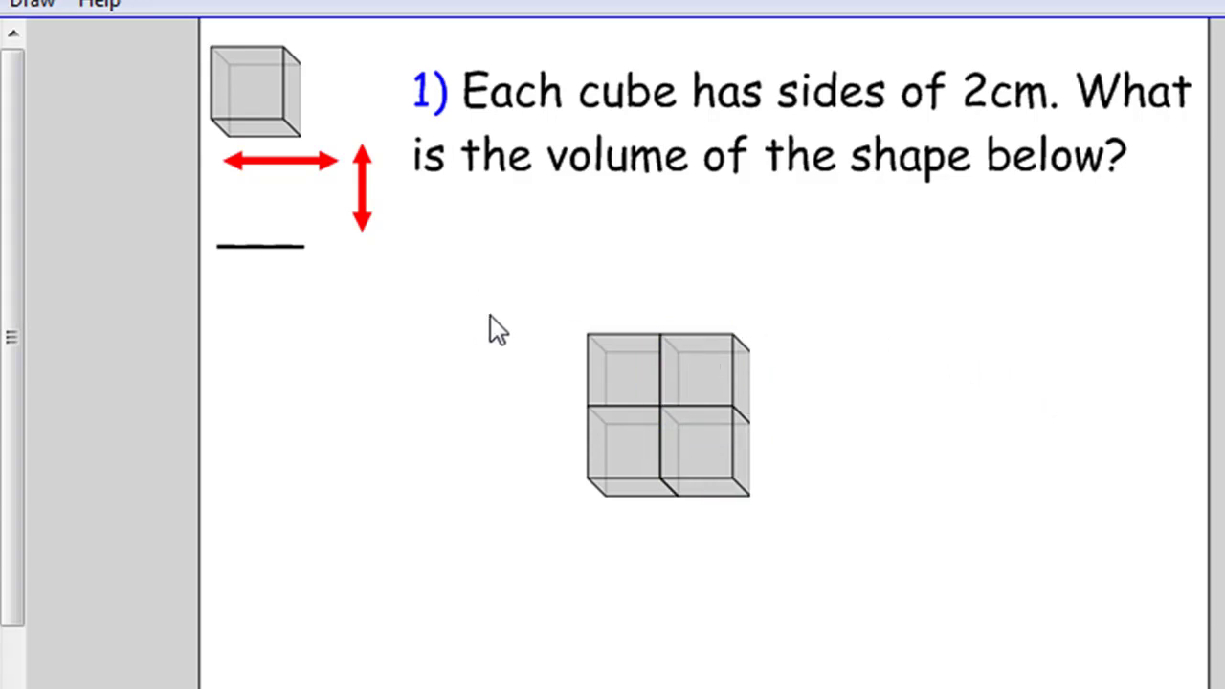
Clone the four cubes with Ctrl+D and offset the copy over the originals for depth
drag(489, 316, 888, 562)
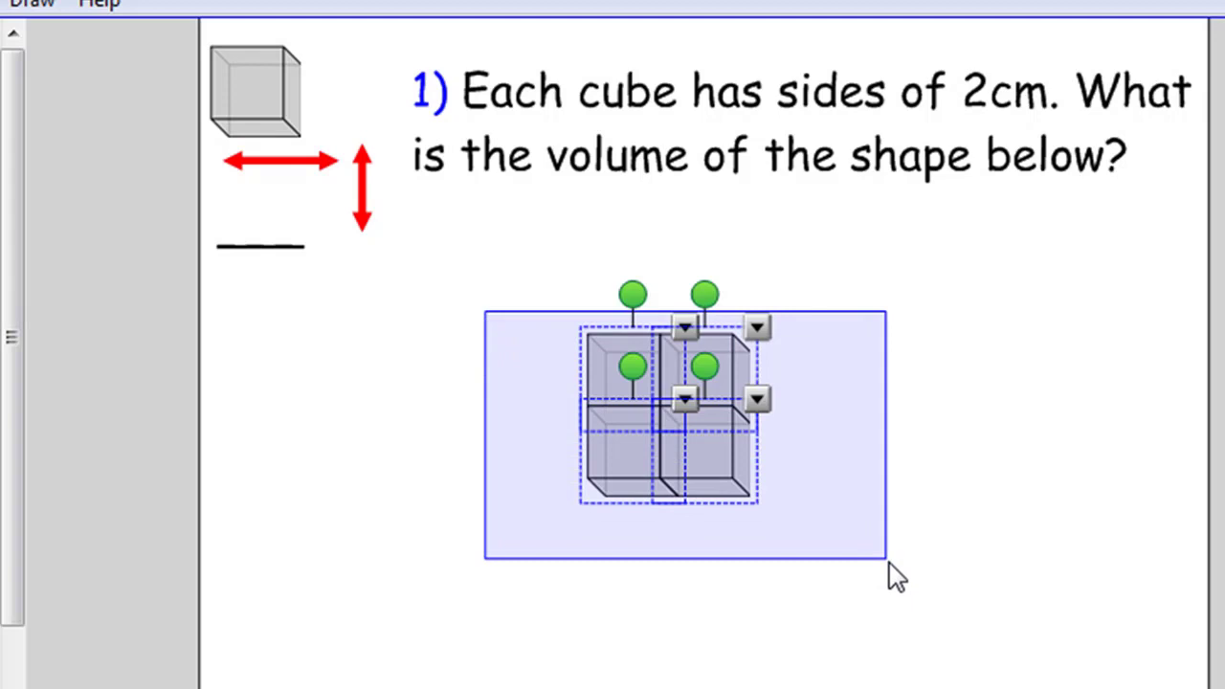
drag(888, 561, 888, 562)
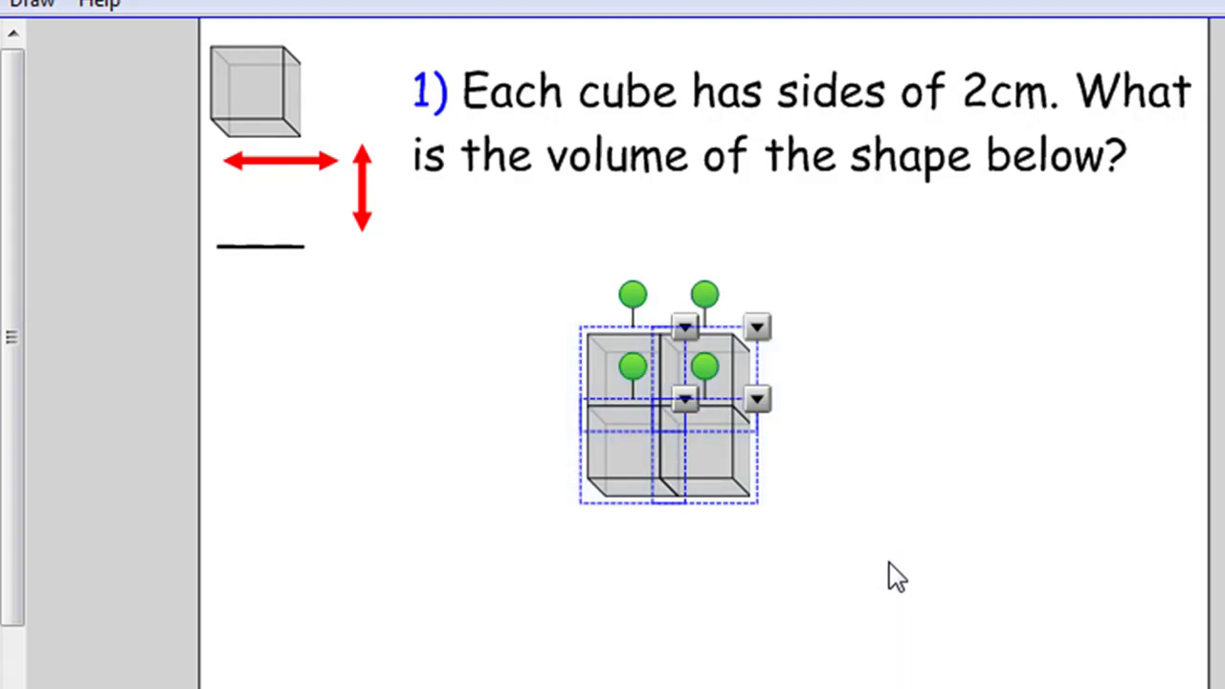
key(ctrl+d)
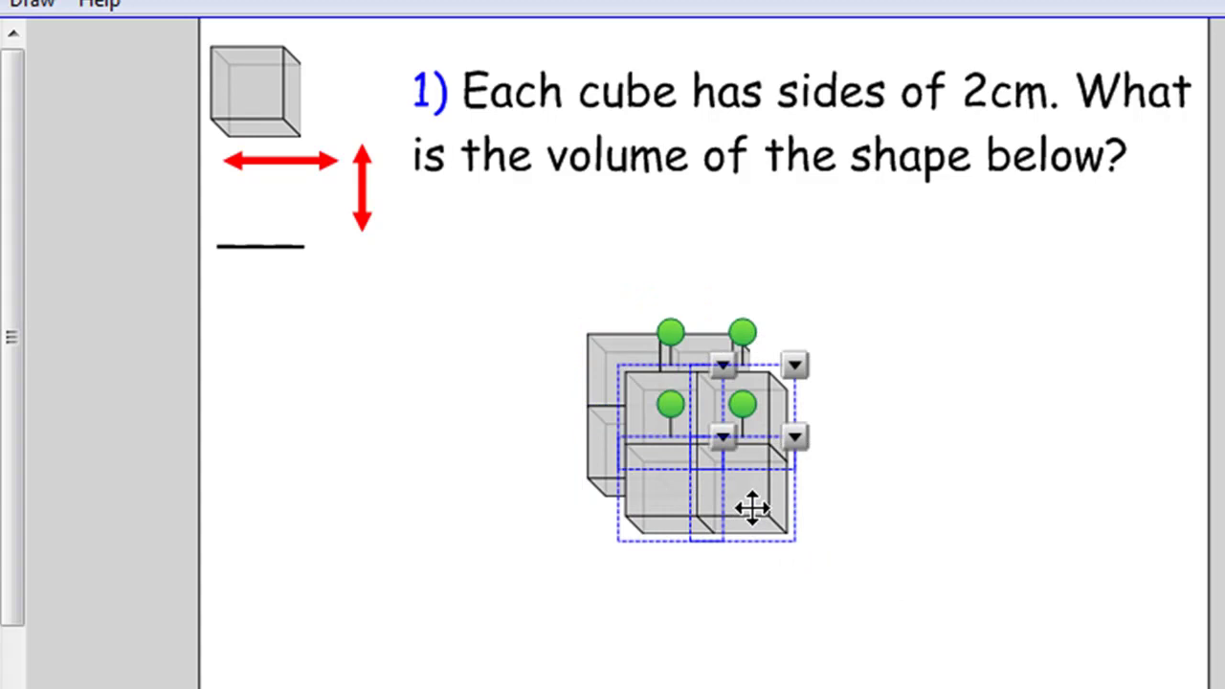
drag(752, 508, 697, 454)
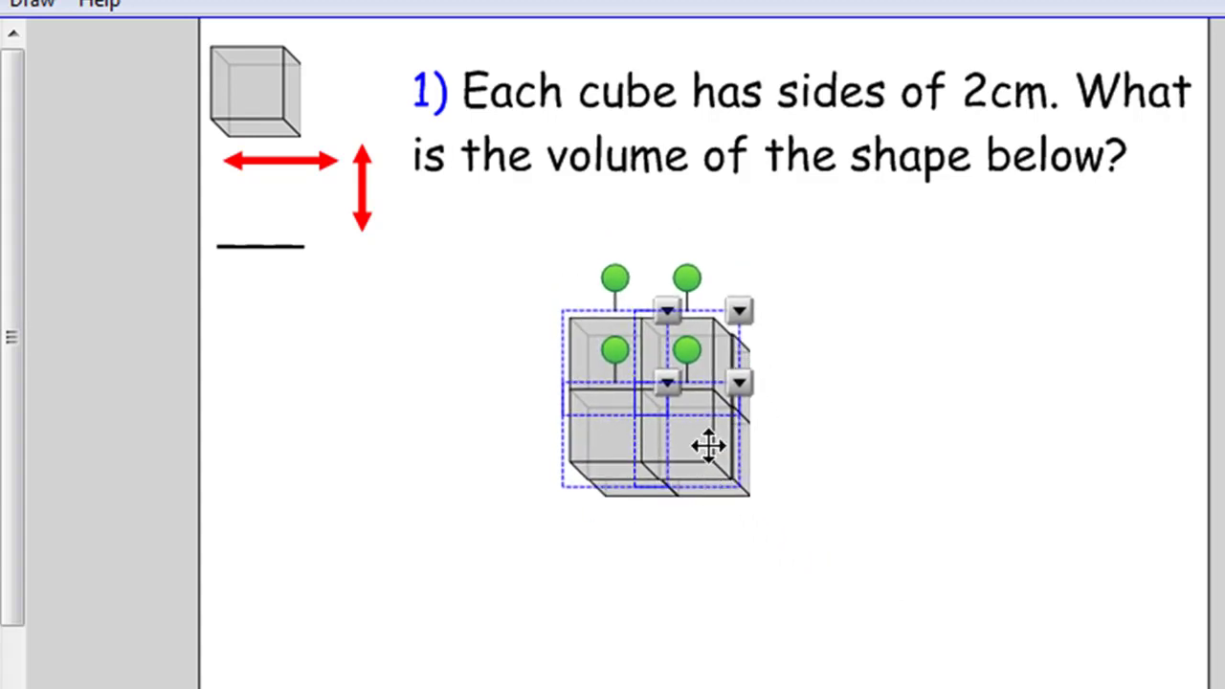
key(Right)
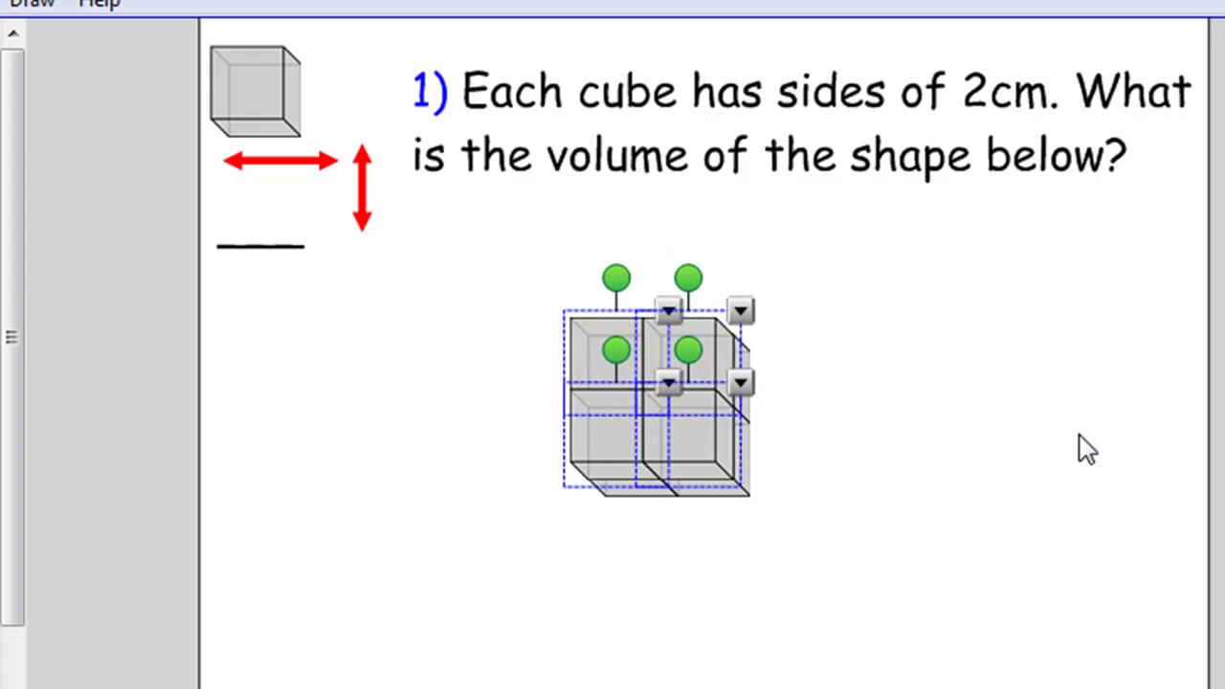
click(1087, 450)
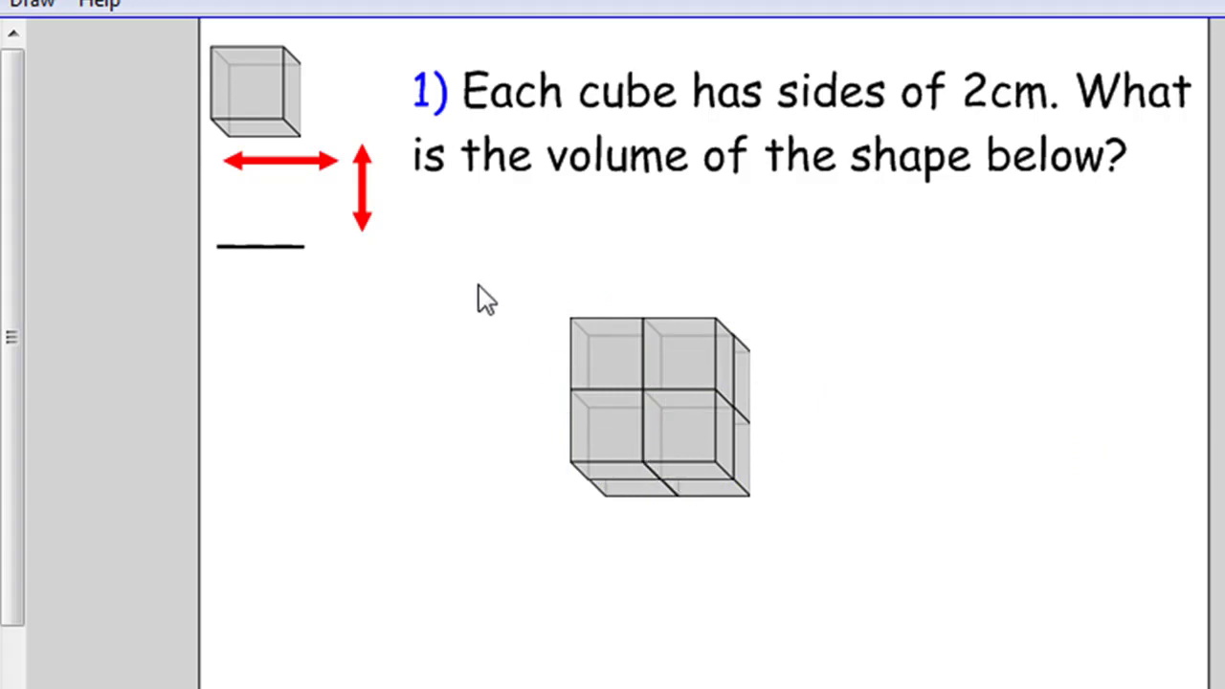
Group all the cubes into one shape and reposition it on the page
drag(545, 287, 909, 565)
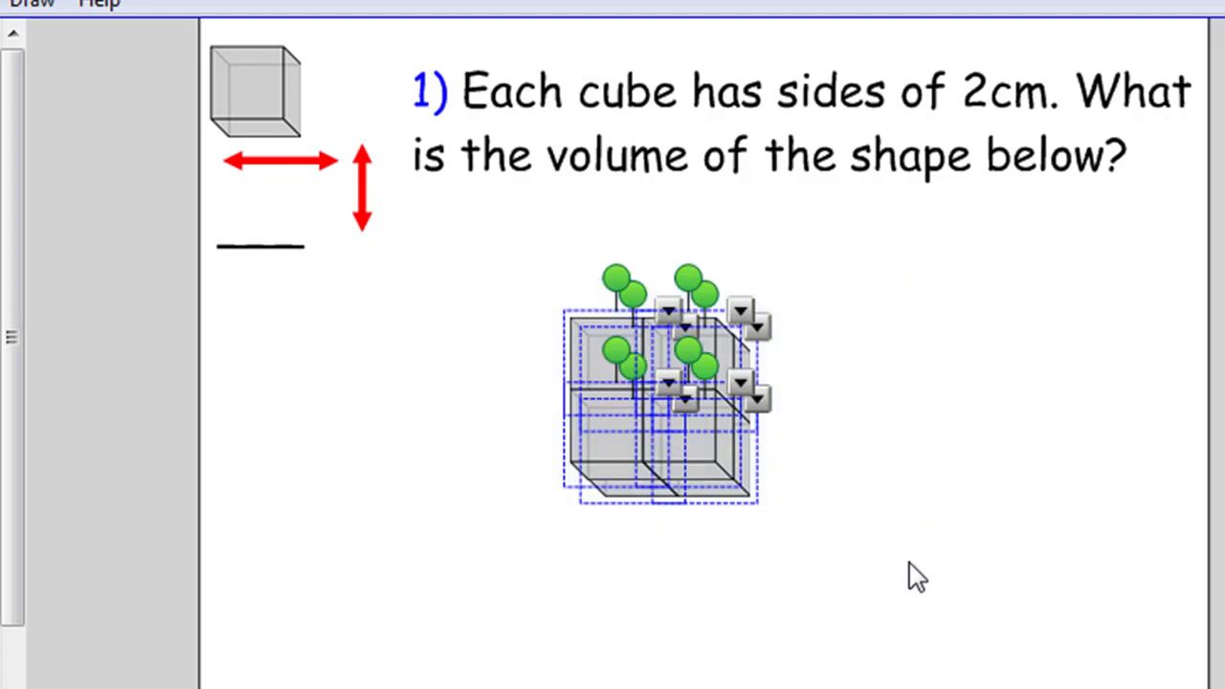
right_click(678, 446)
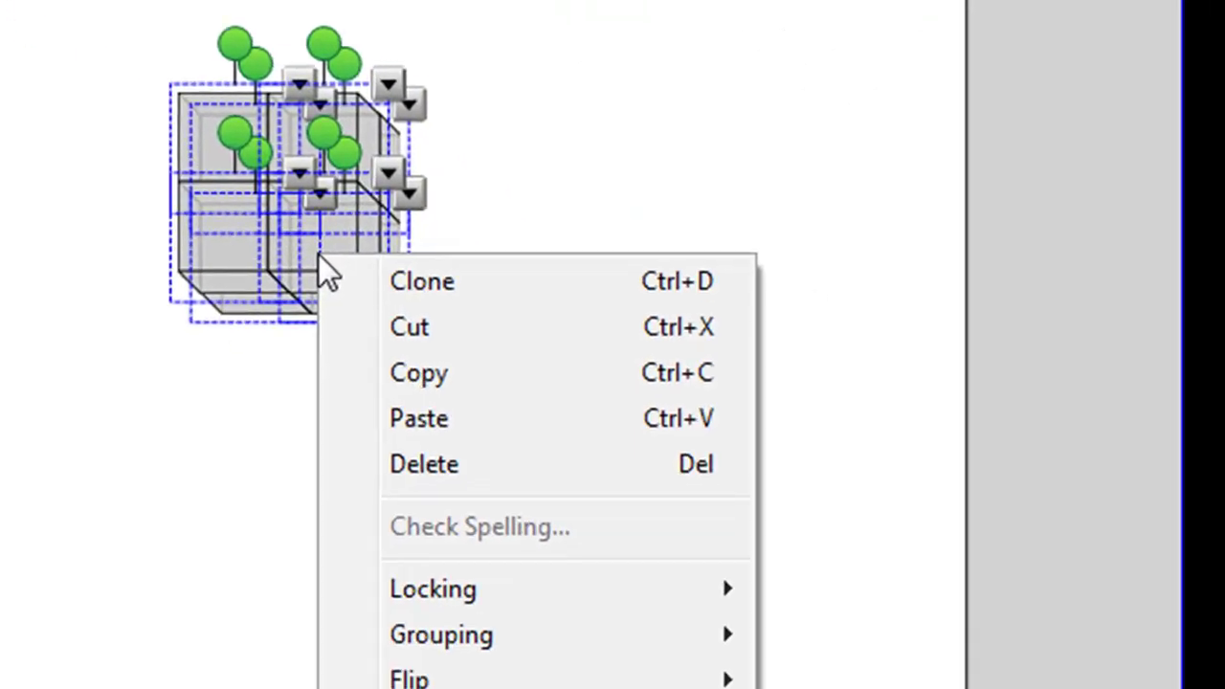
mouse_move(514, 635)
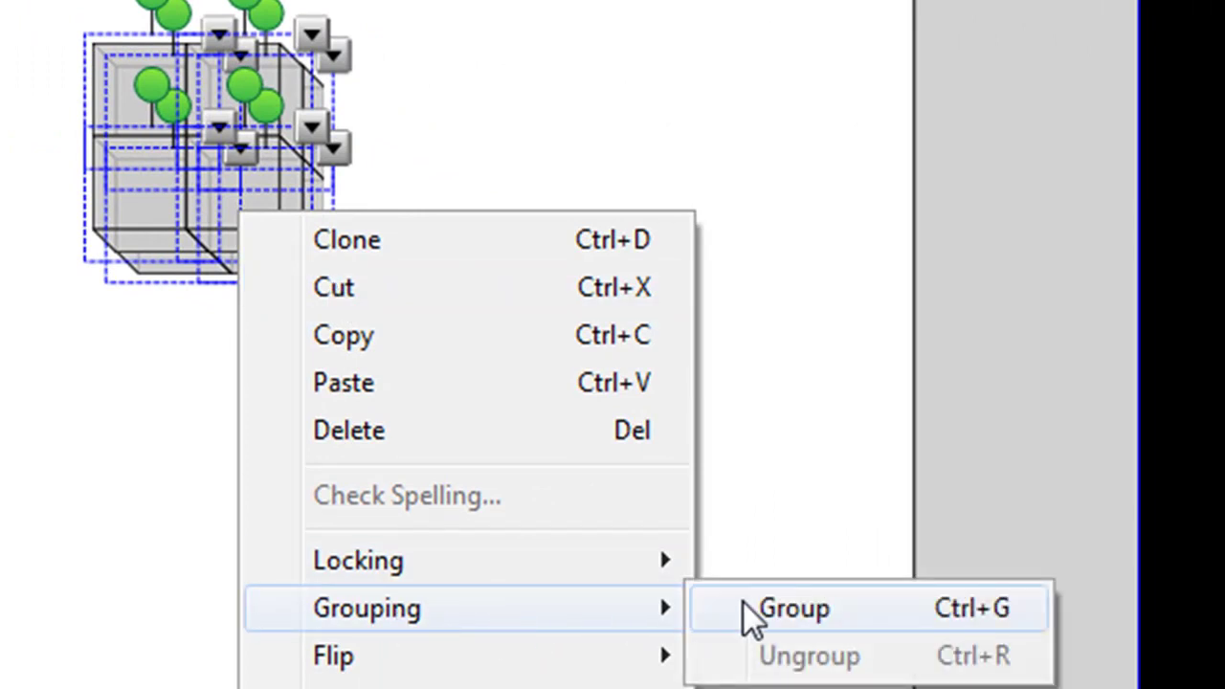
click(905, 604)
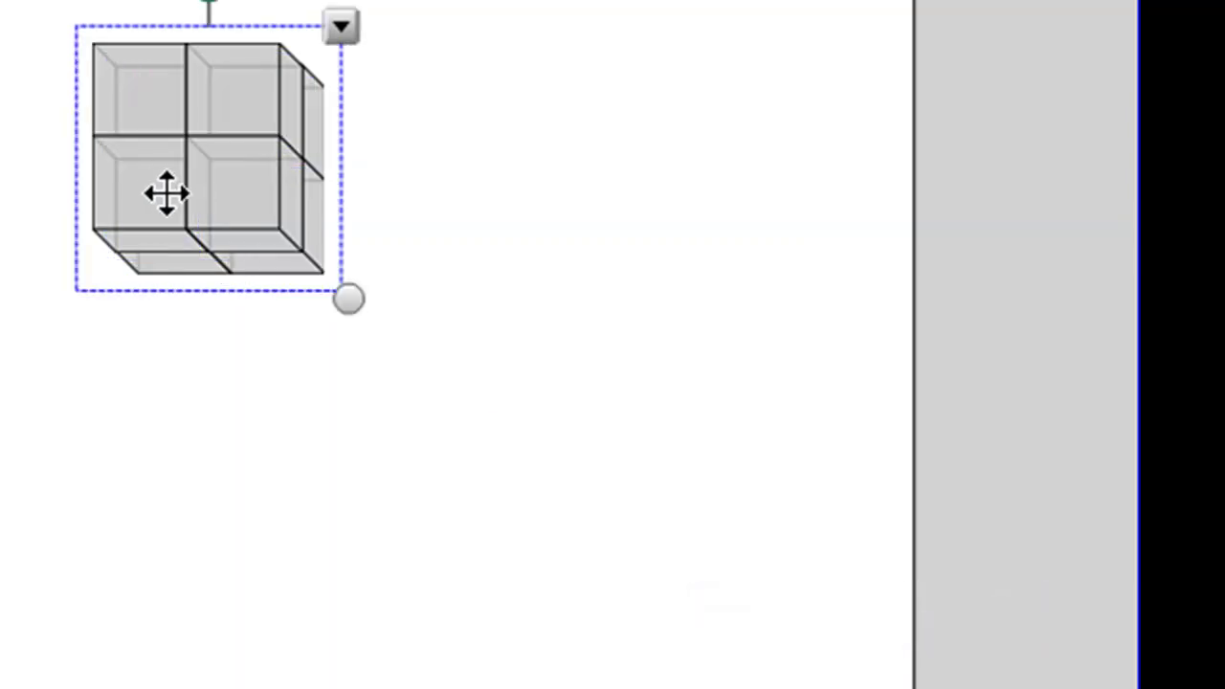
drag(159, 186, 532, 378)
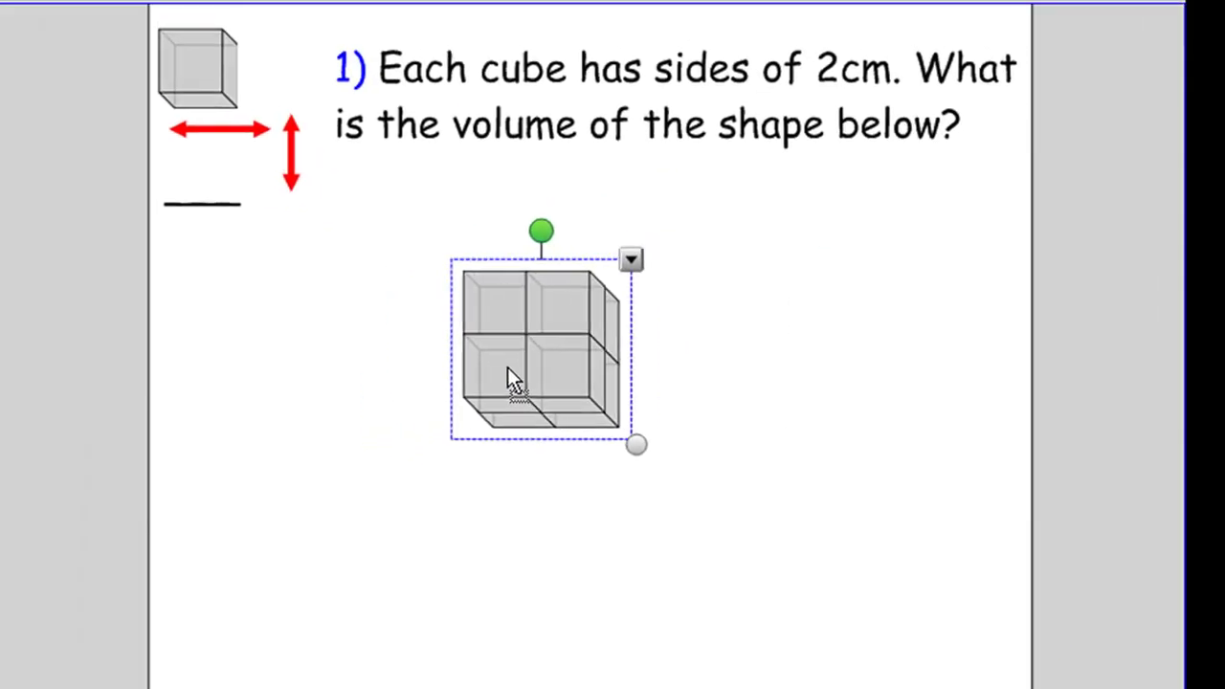
drag(510, 377, 506, 353)
click(818, 405)
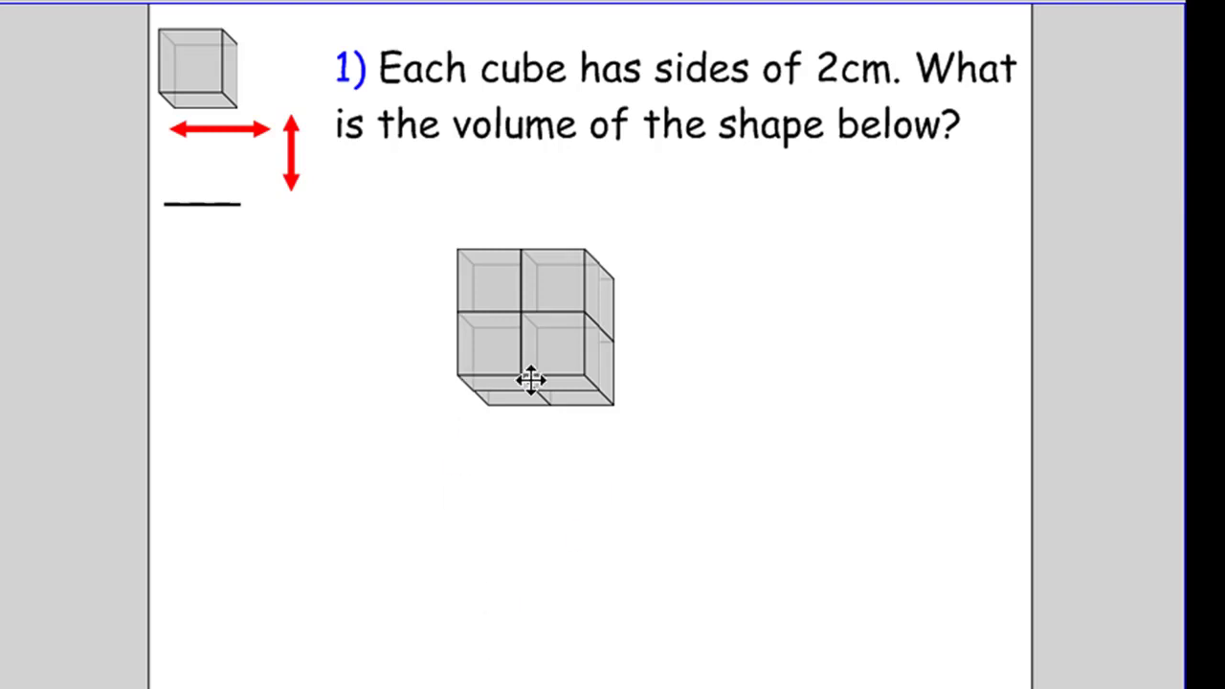
Duplicate the grouped cube shape and move the copy lower down the page
click(547, 346)
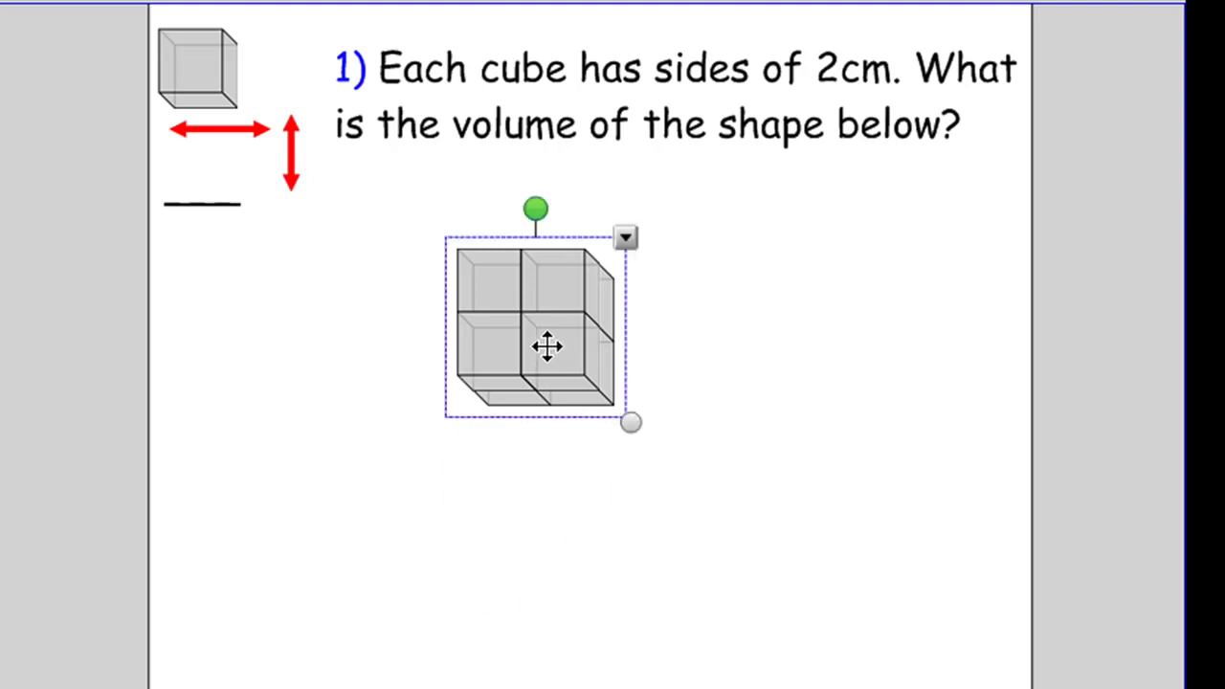
key(ctrl+d)
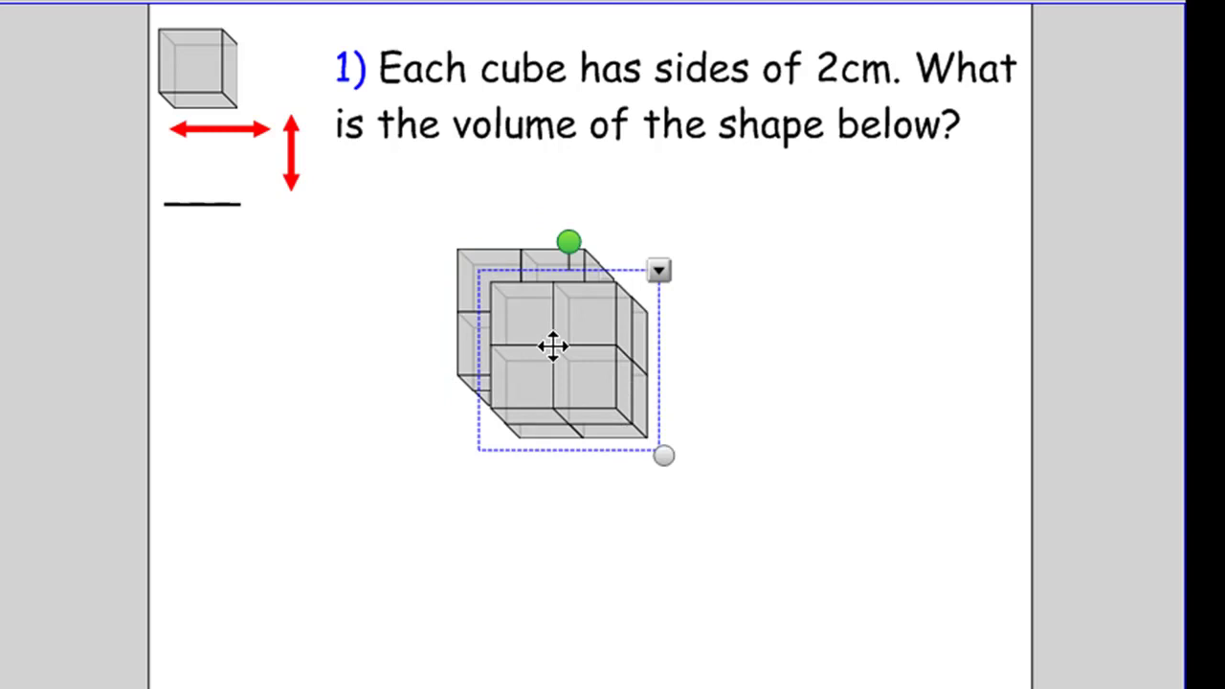
drag(549, 345, 657, 620)
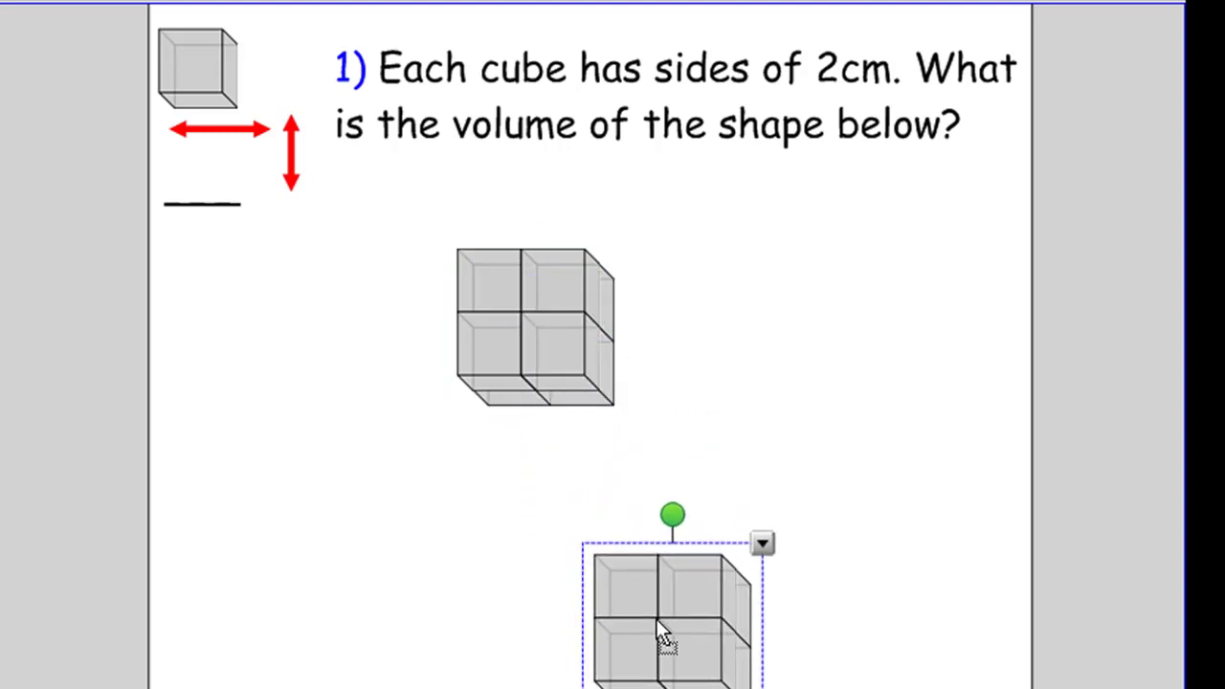
click(383, 515)
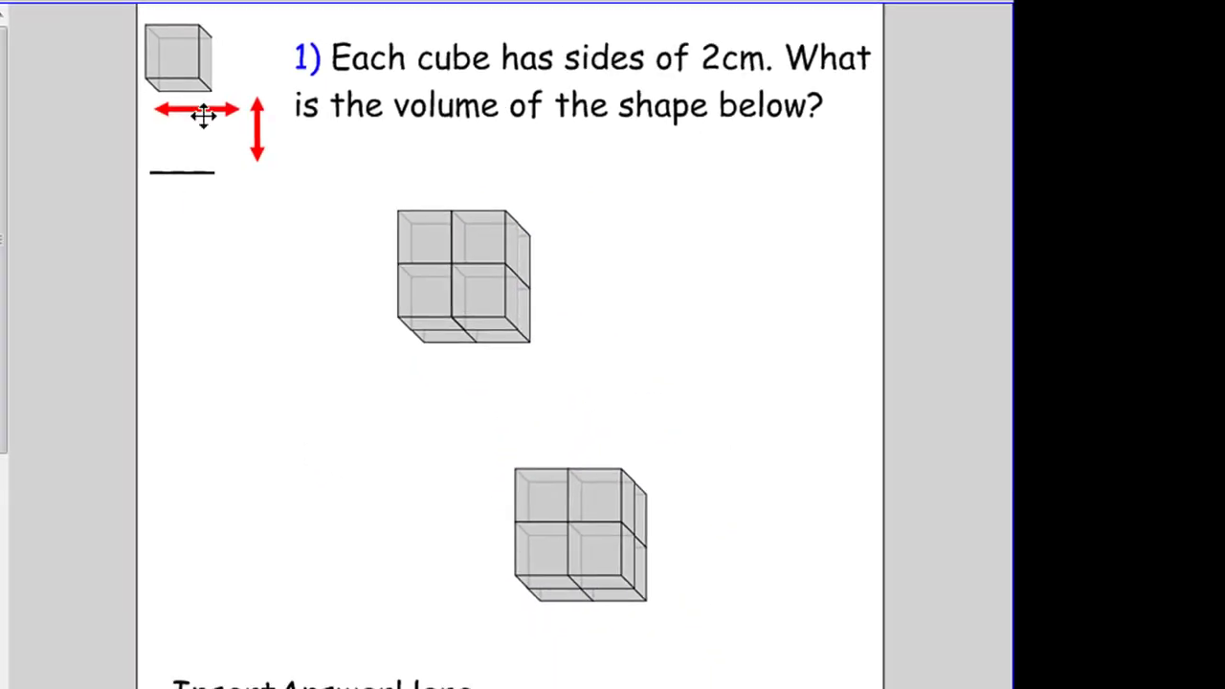
Add horizontal, vertical and diagonal red arrows to the lower block, shortening the diagonal to its depth
drag(203, 114, 637, 619)
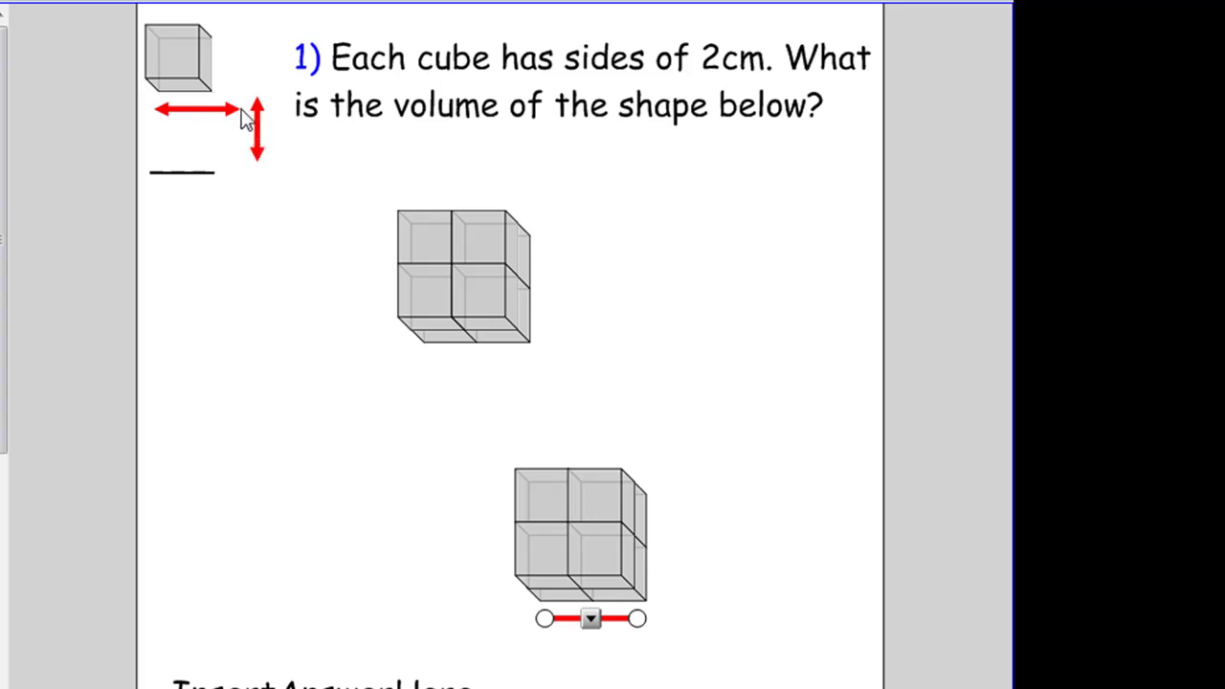
drag(257, 128, 668, 601)
click(670, 538)
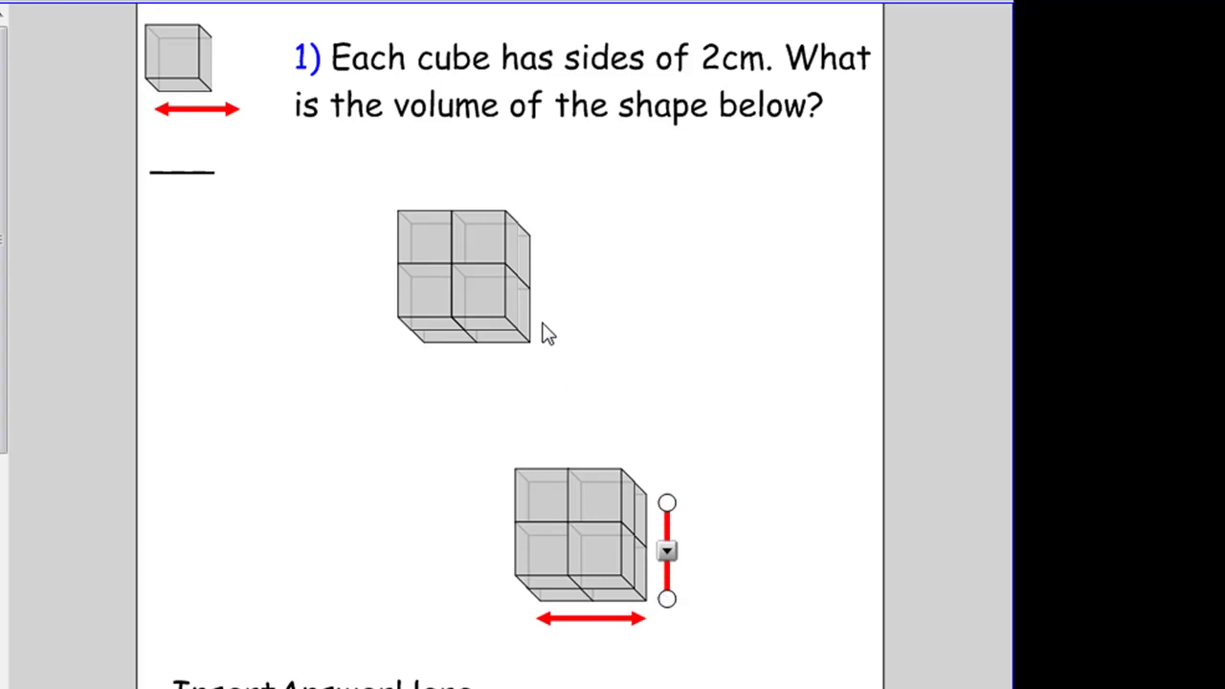
mouse_move(205, 109)
mouse_down()
mouse_move(271, 197)
mouse_move(642, 450)
mouse_move(670, 481)
mouse_move(653, 485)
mouse_up()
drag(601, 437, 631, 459)
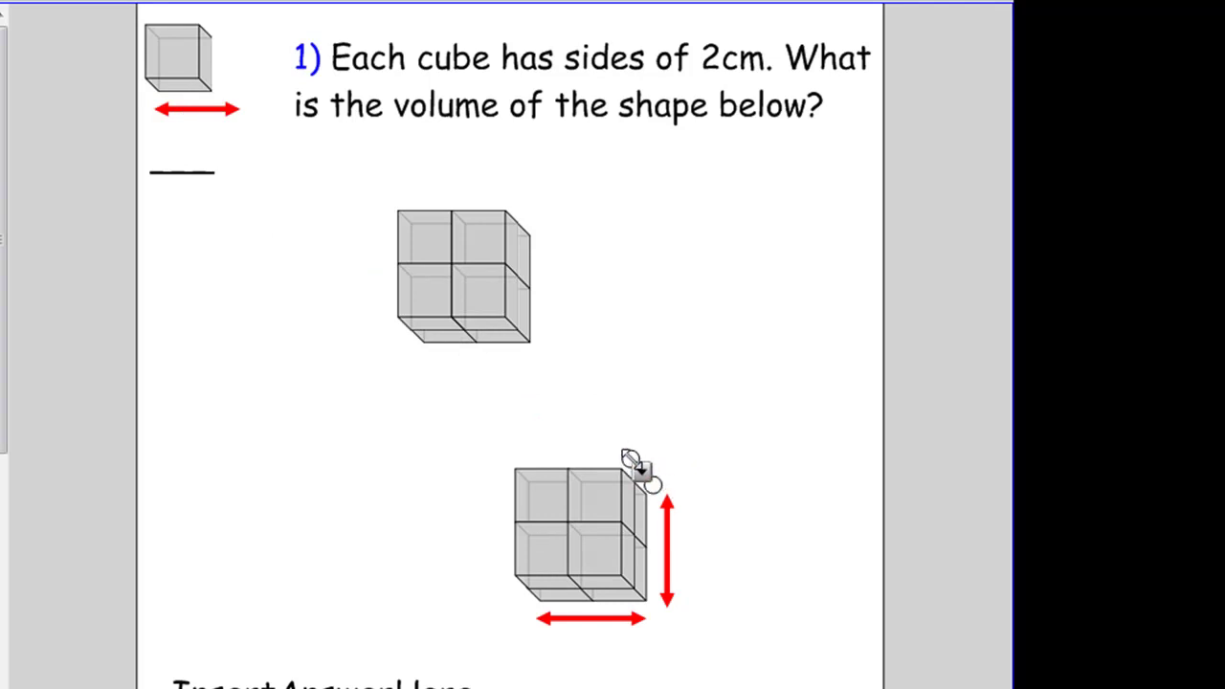
click(643, 407)
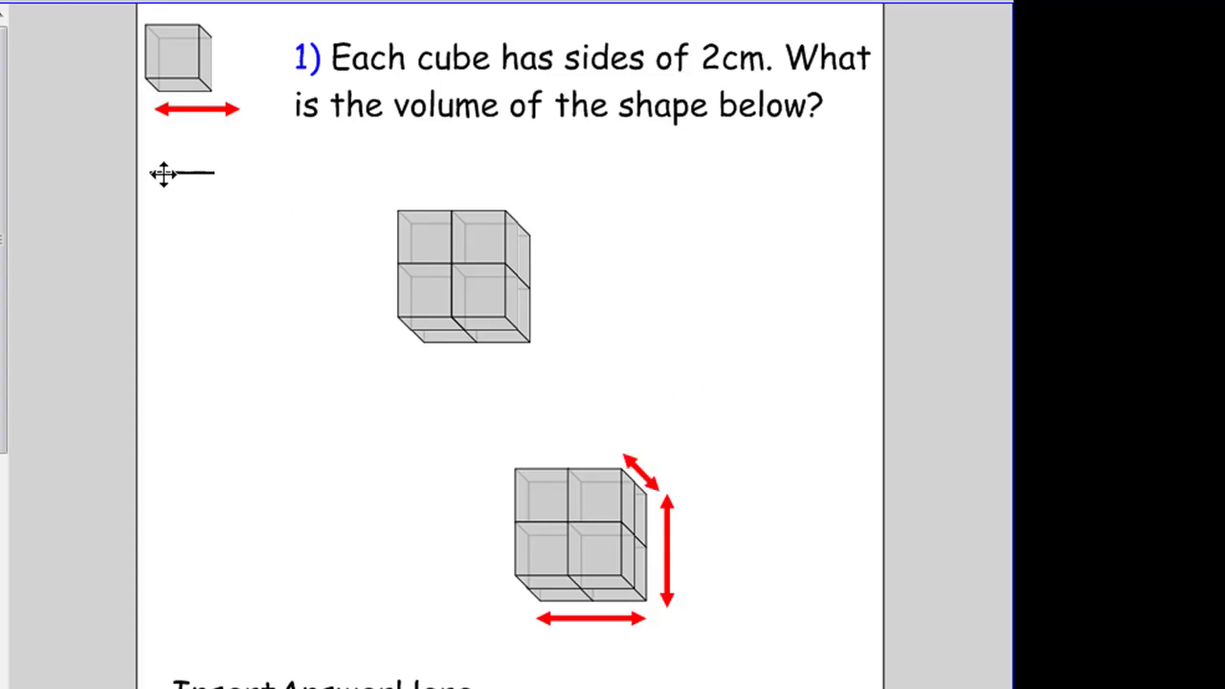
Place three blank answer lines beside the diagonal and vertical arrows and under the bottom arrow
mouse_move(163, 173)
mouse_down()
mouse_move(469, 284)
mouse_move(680, 466)
mouse_up()
mouse_move(175, 173)
mouse_down()
mouse_move(745, 593)
mouse_move(726, 563)
mouse_up()
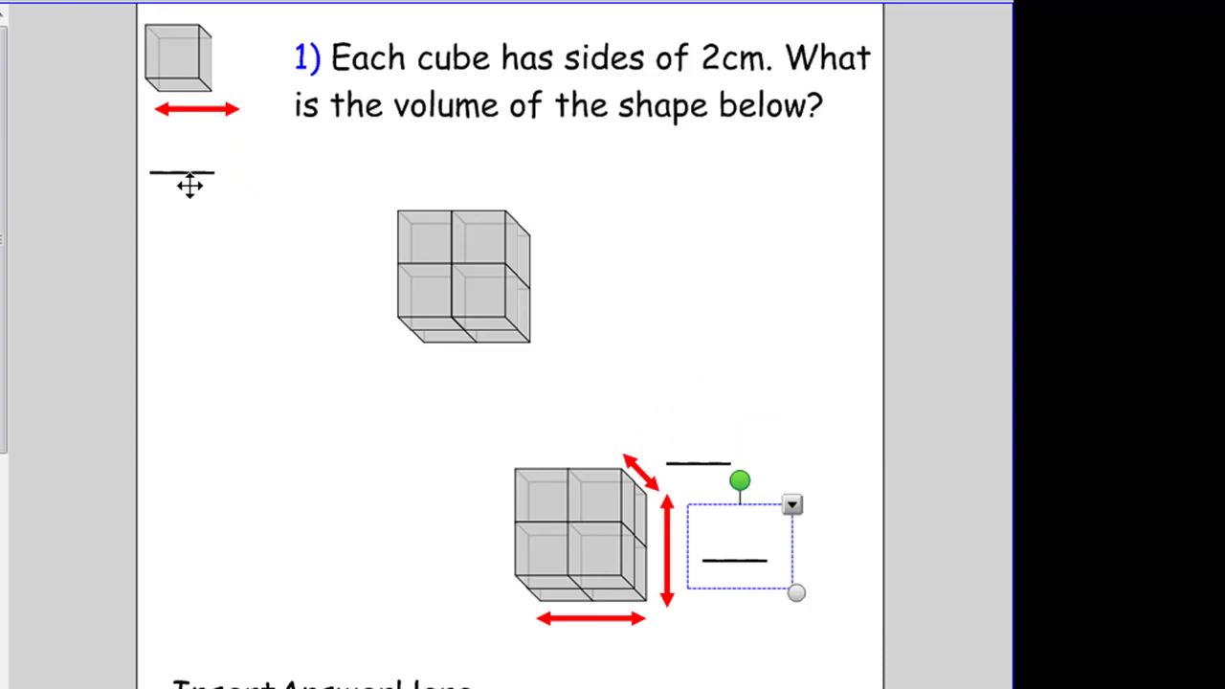
drag(185, 175, 605, 672)
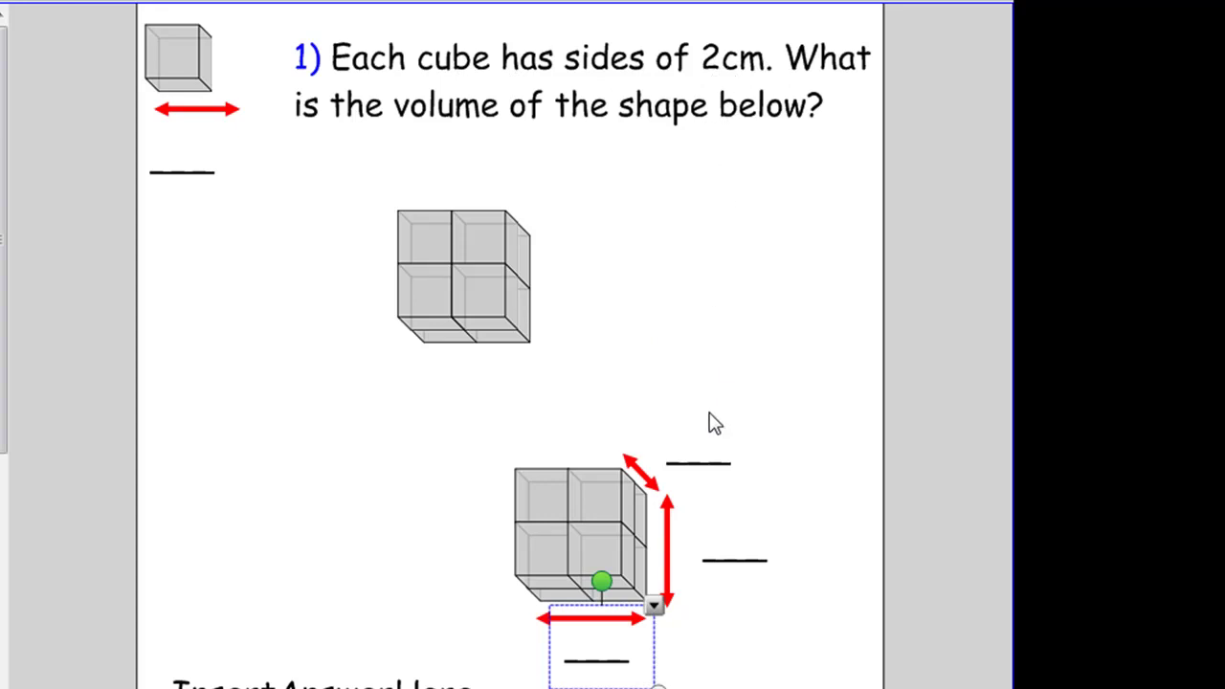
click(802, 680)
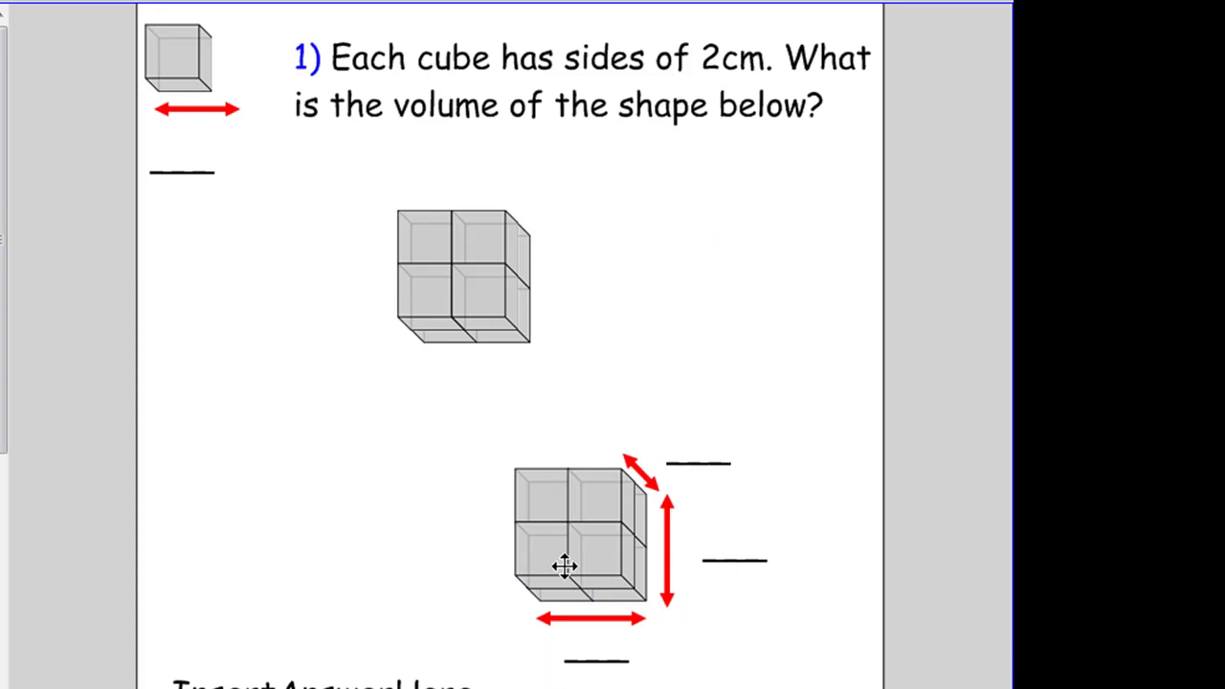
Replace the underscores on the bottom, vertical and diagonal arrows' answer lines with 4cm each
double_click(590, 659)
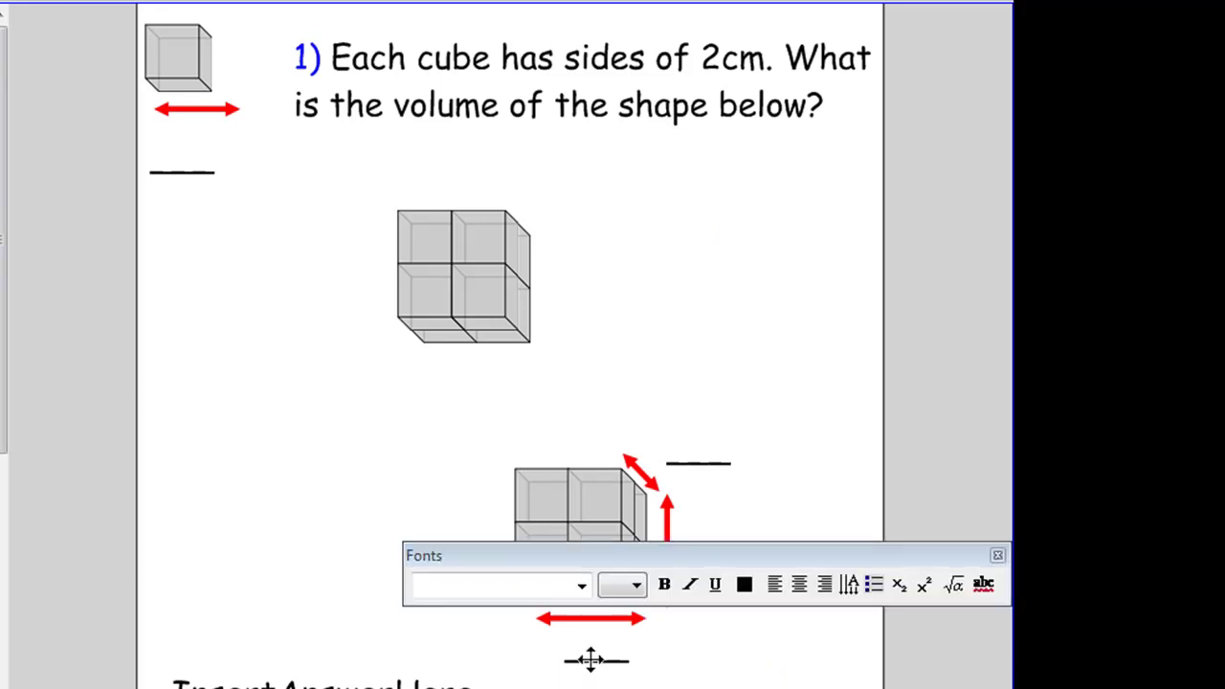
double_click(593, 668)
text(4)
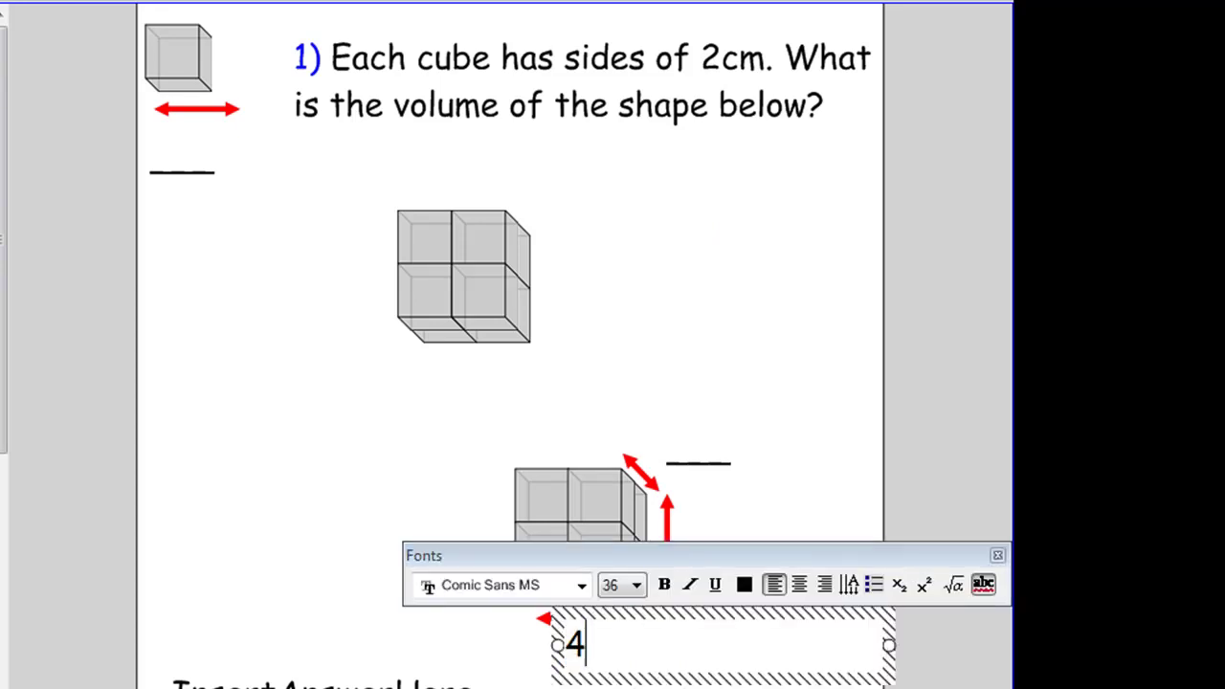
text(cm)
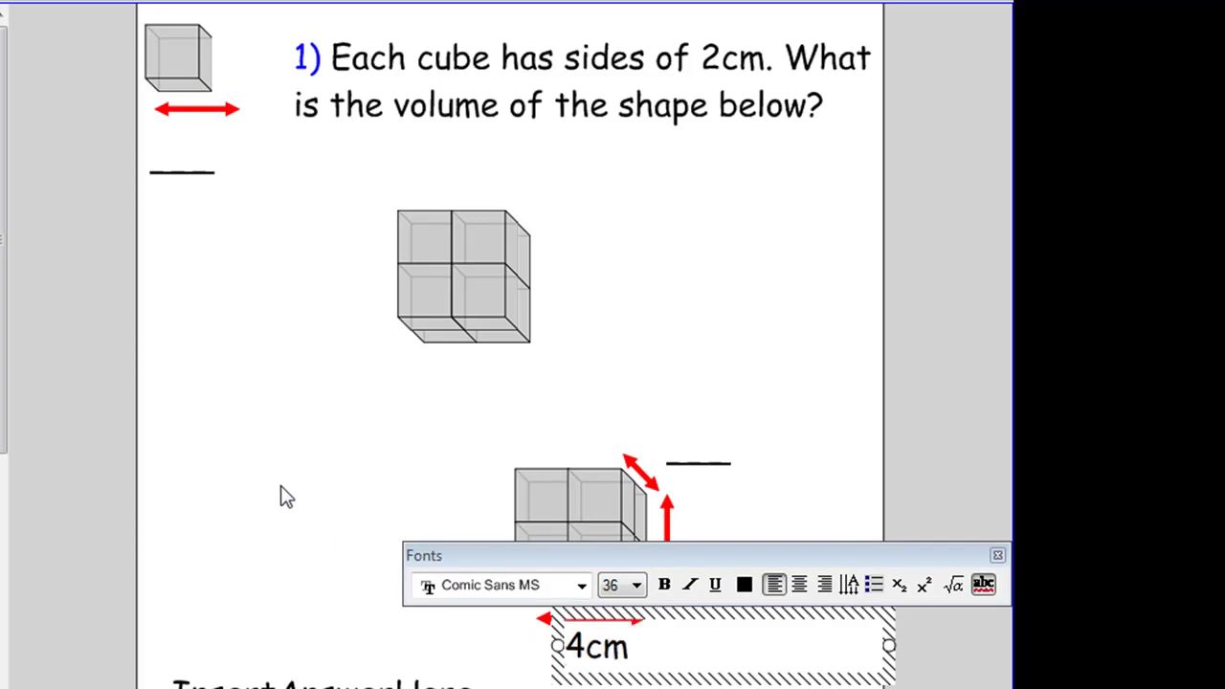
click(284, 495)
click(751, 572)
click(726, 553)
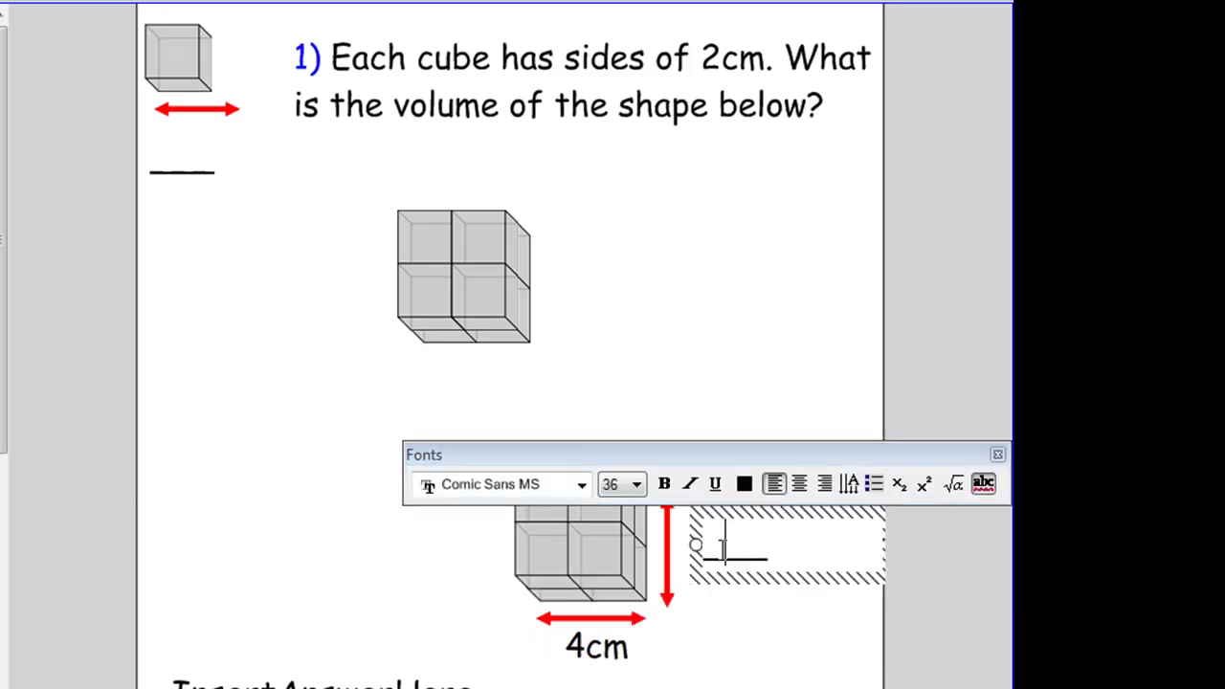
double_click(725, 550)
text(4cm)
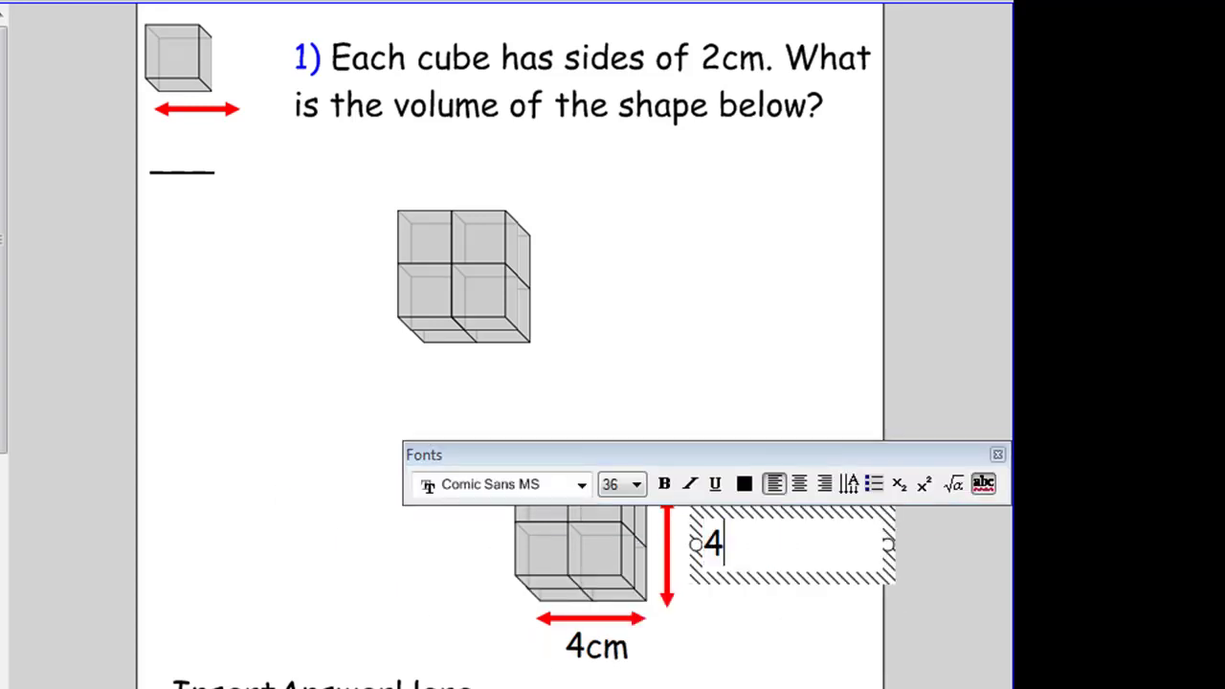
click(676, 387)
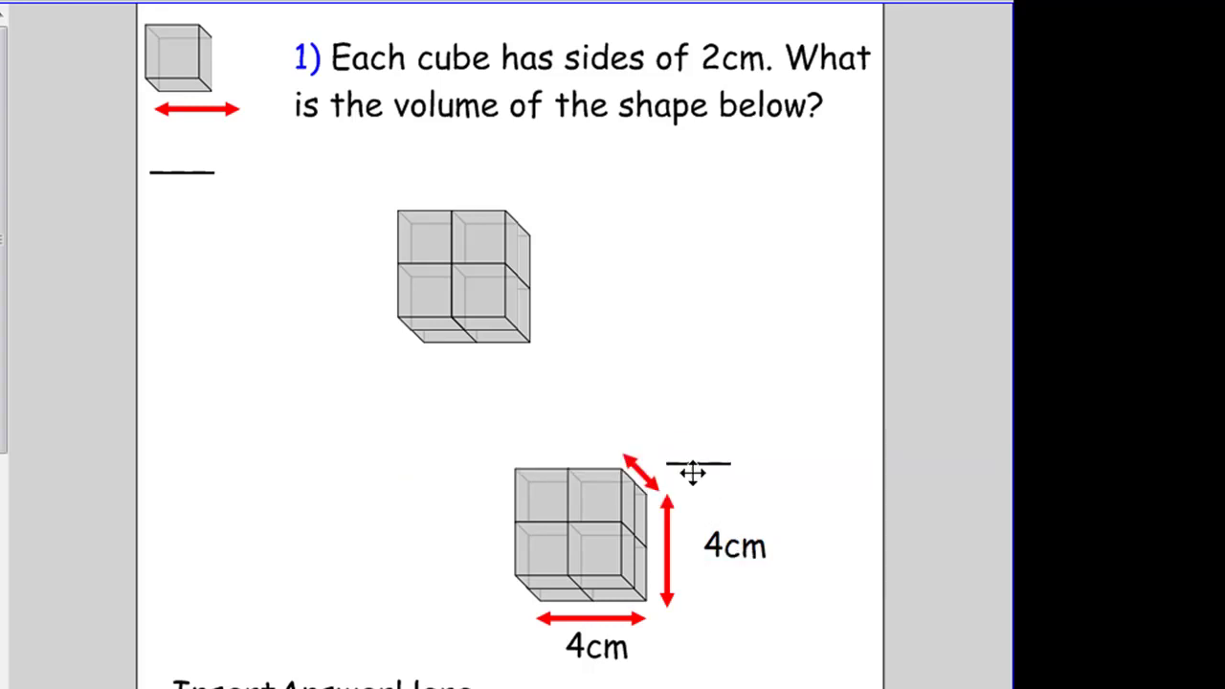
click(692, 462)
double_click(692, 455)
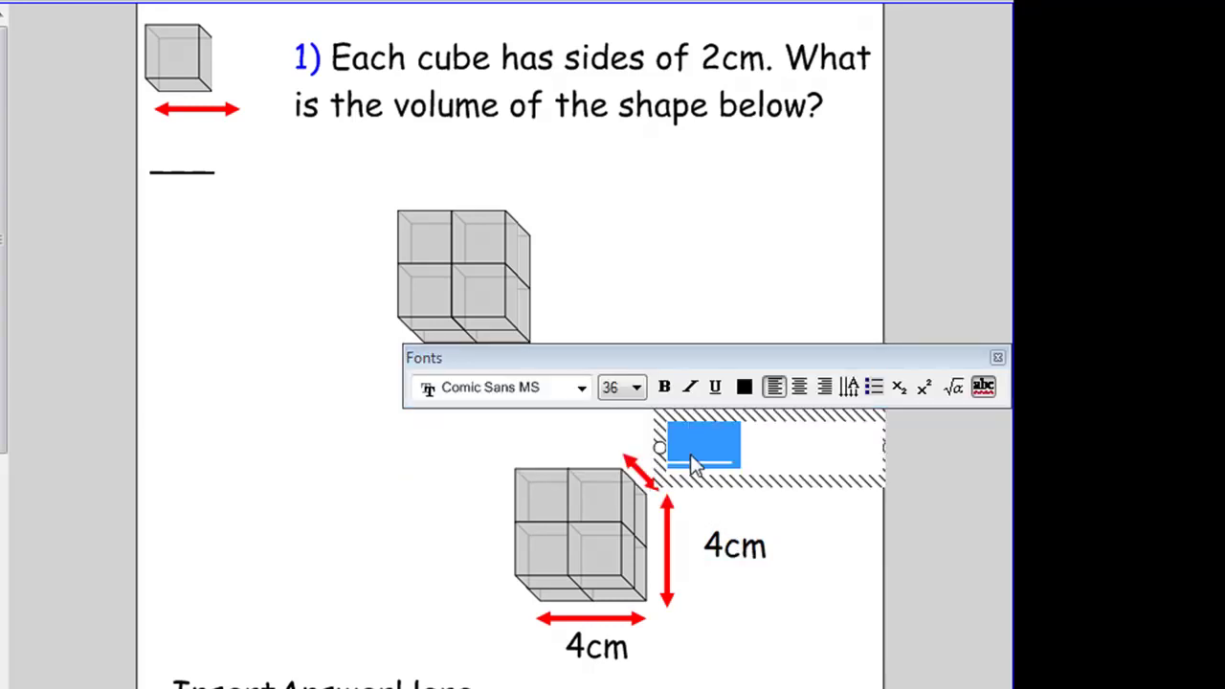
text(4cm)
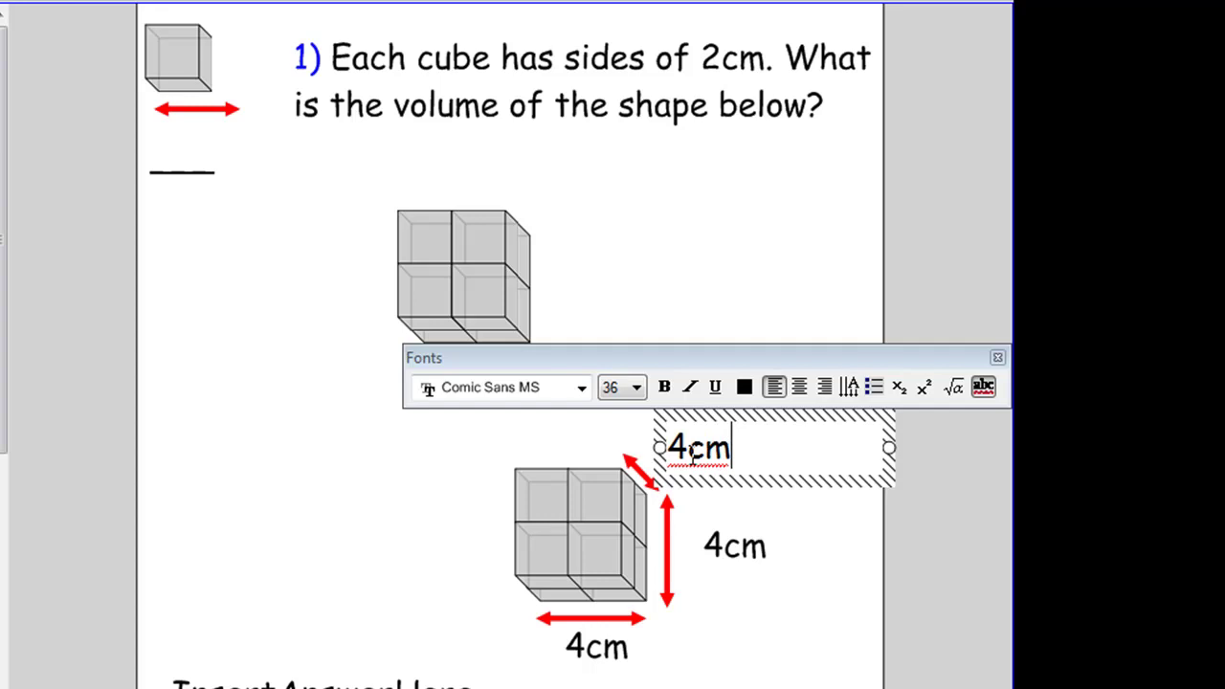
click(741, 301)
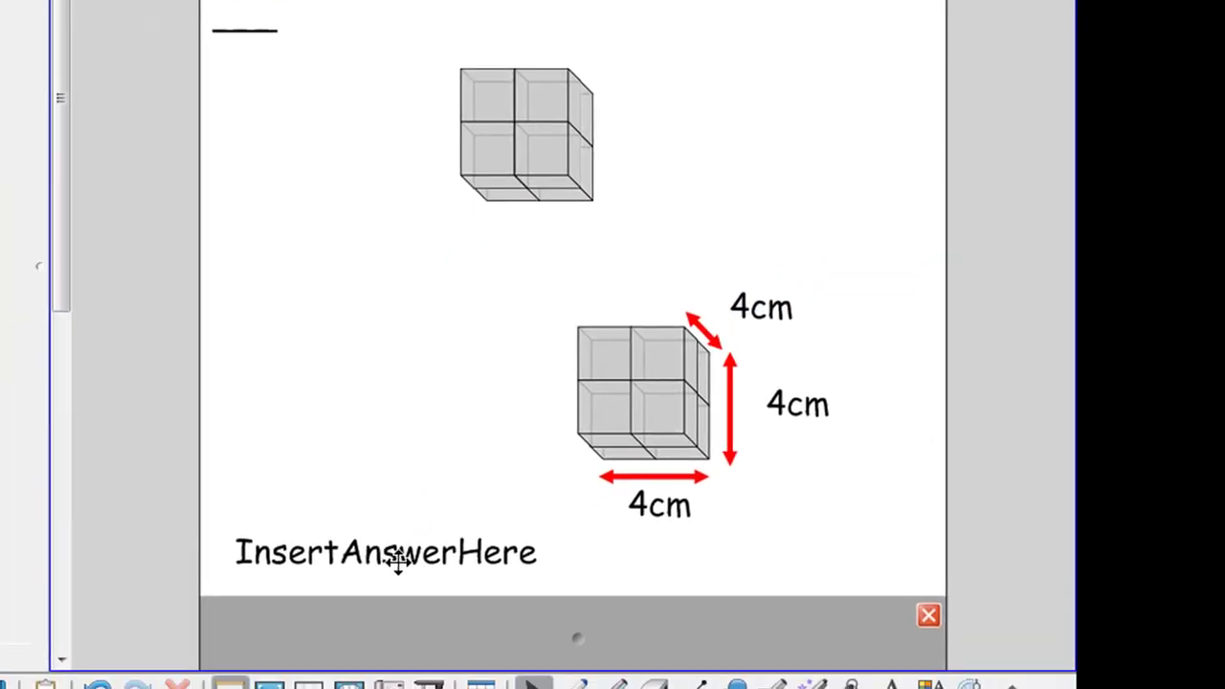
Replace InsertAnswerHere with 'The volume of the shape is 4cm x 4cm x 4cm. This is equal to 64cm3'
double_click(359, 556)
double_click(364, 565)
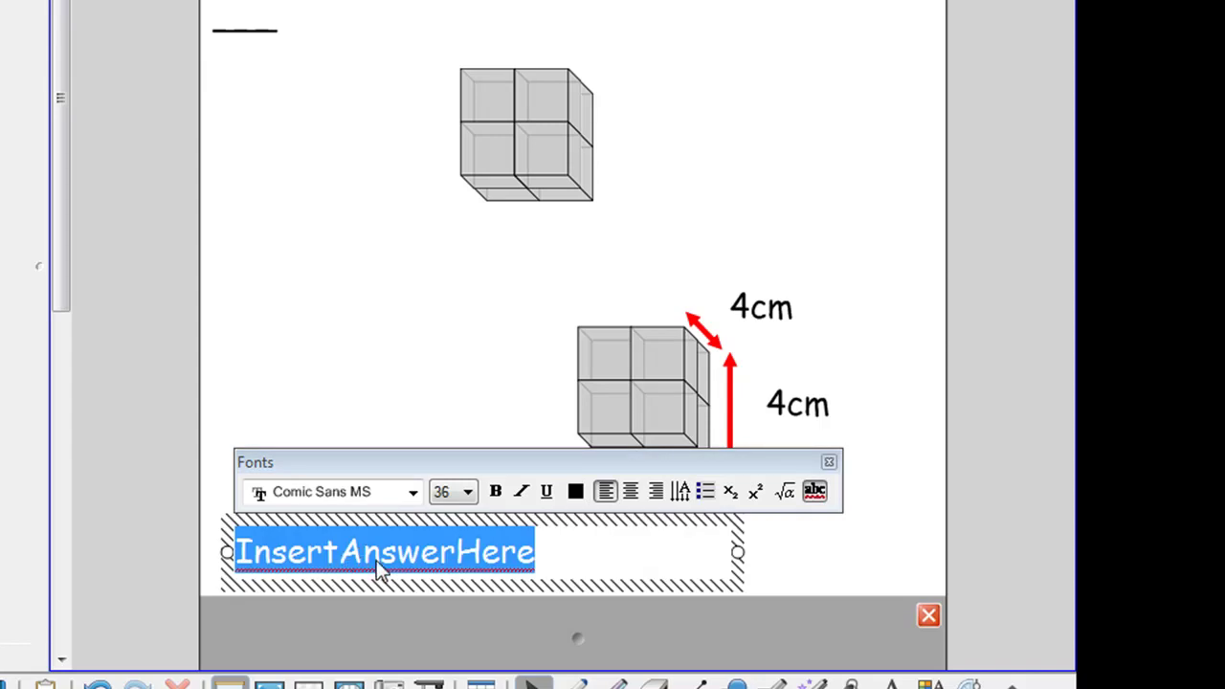
text(The volume of the shape)
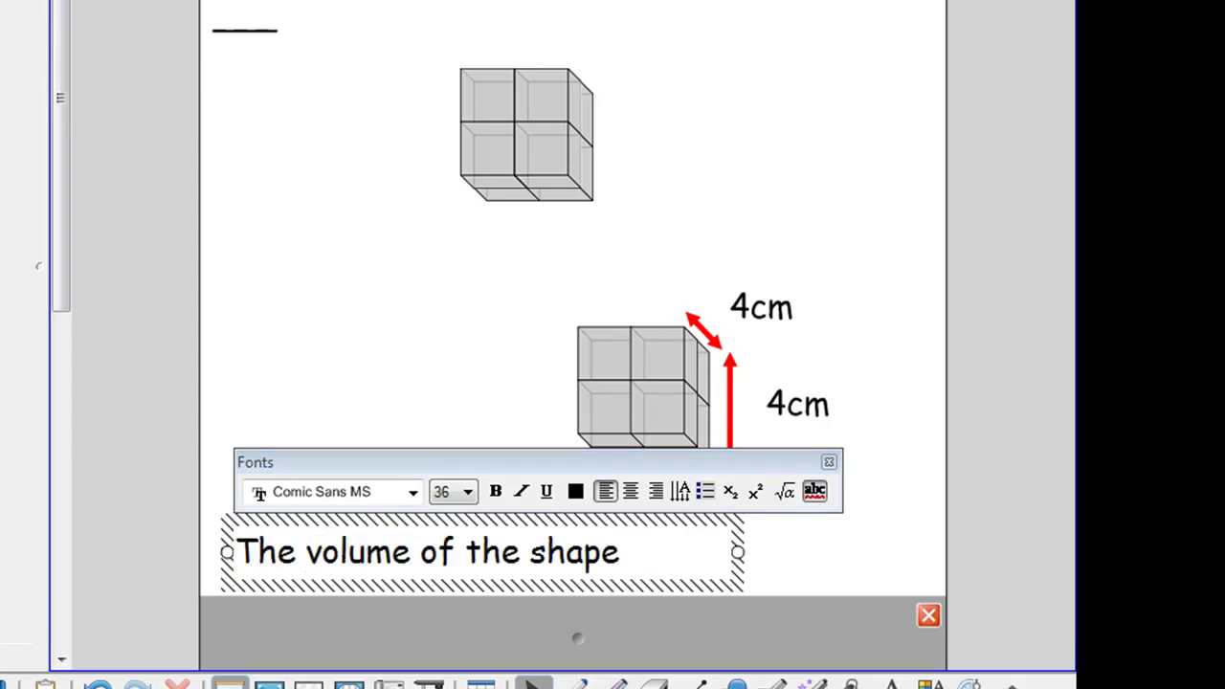
text( is 4cm x 4cm x 4cm.)
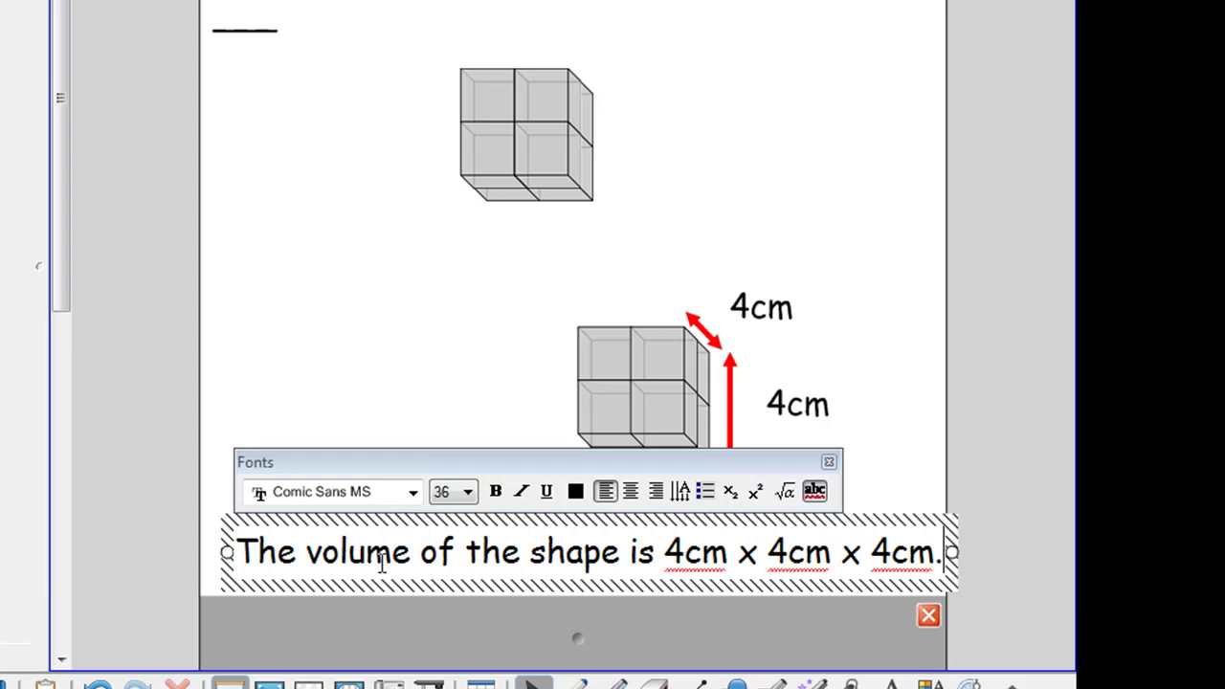
text( This is equal to 64cm3.)
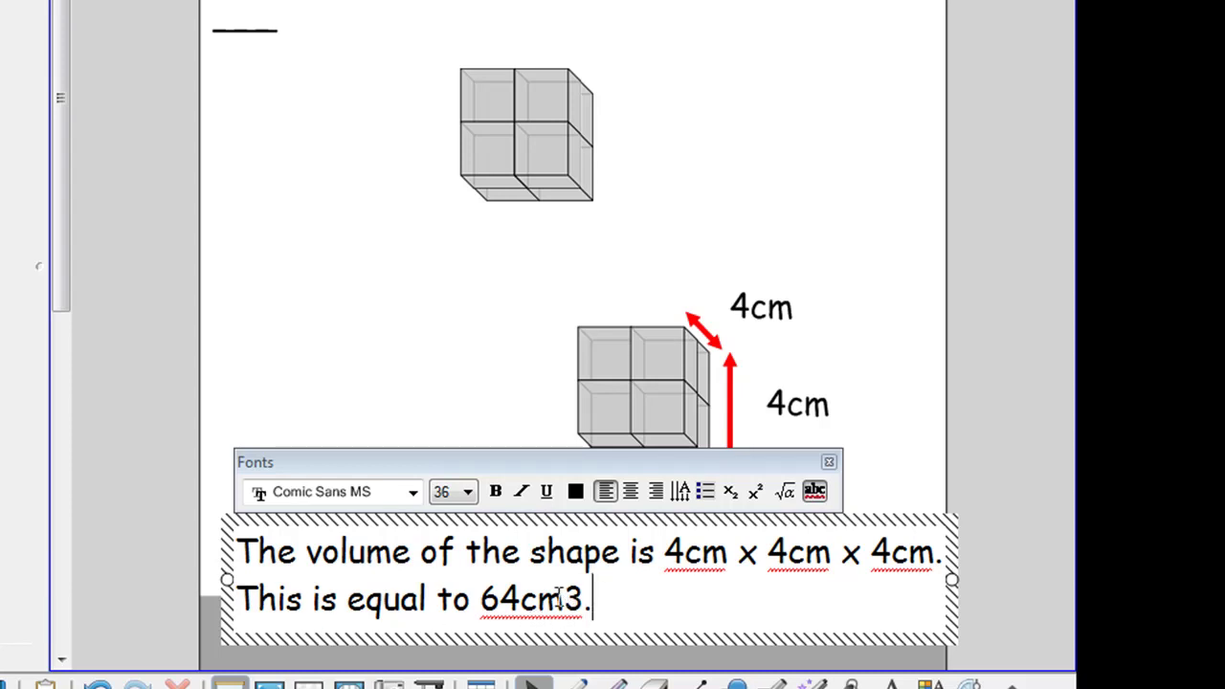
Superscript the 3 so the answer reads 64cm³, and pull a screen shade down to the page bottom
drag(568, 598, 586, 598)
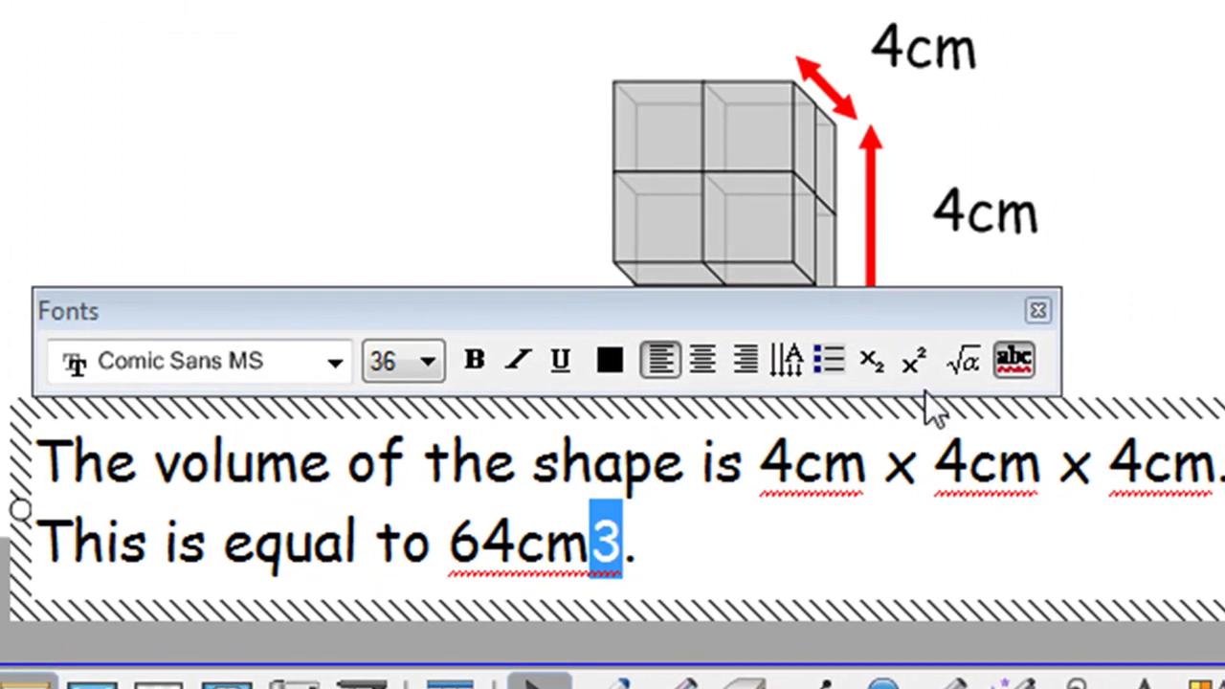
click(914, 361)
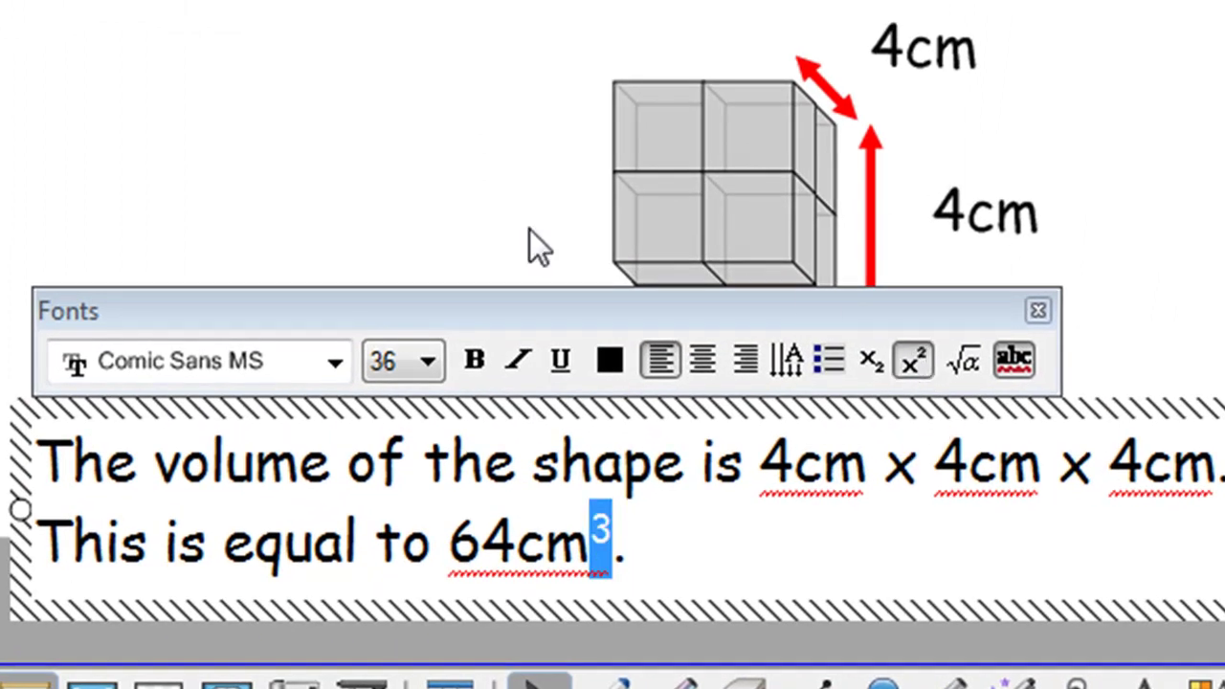
click(482, 230)
drag(607, 580, 609, 656)
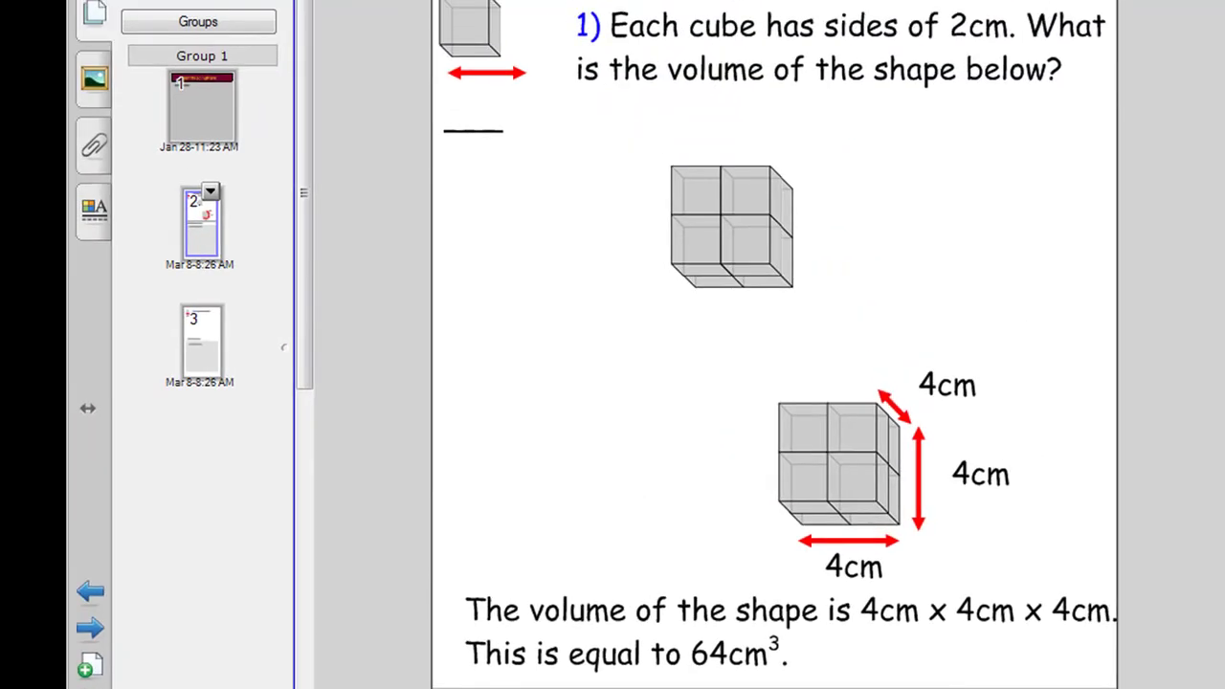
Raise the screen shade over the lower cube and the 64cm³ answer, briefly checking the hidden answer
drag(793, 687, 825, 384)
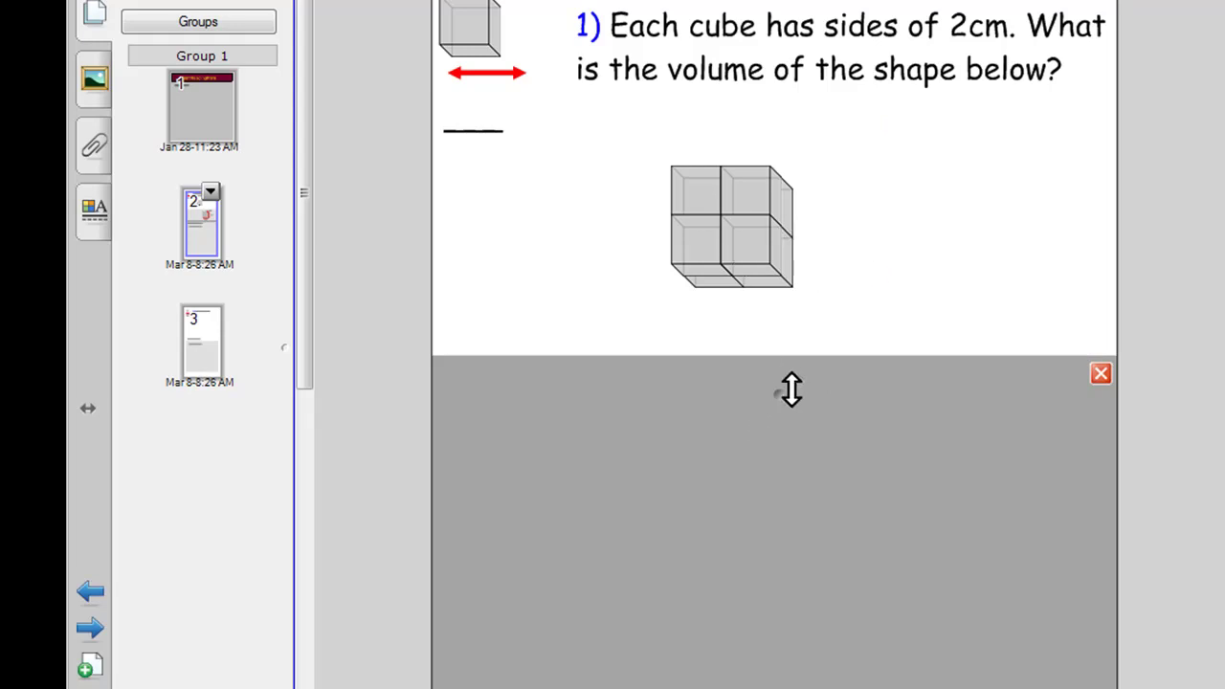
drag(791, 387, 856, 381)
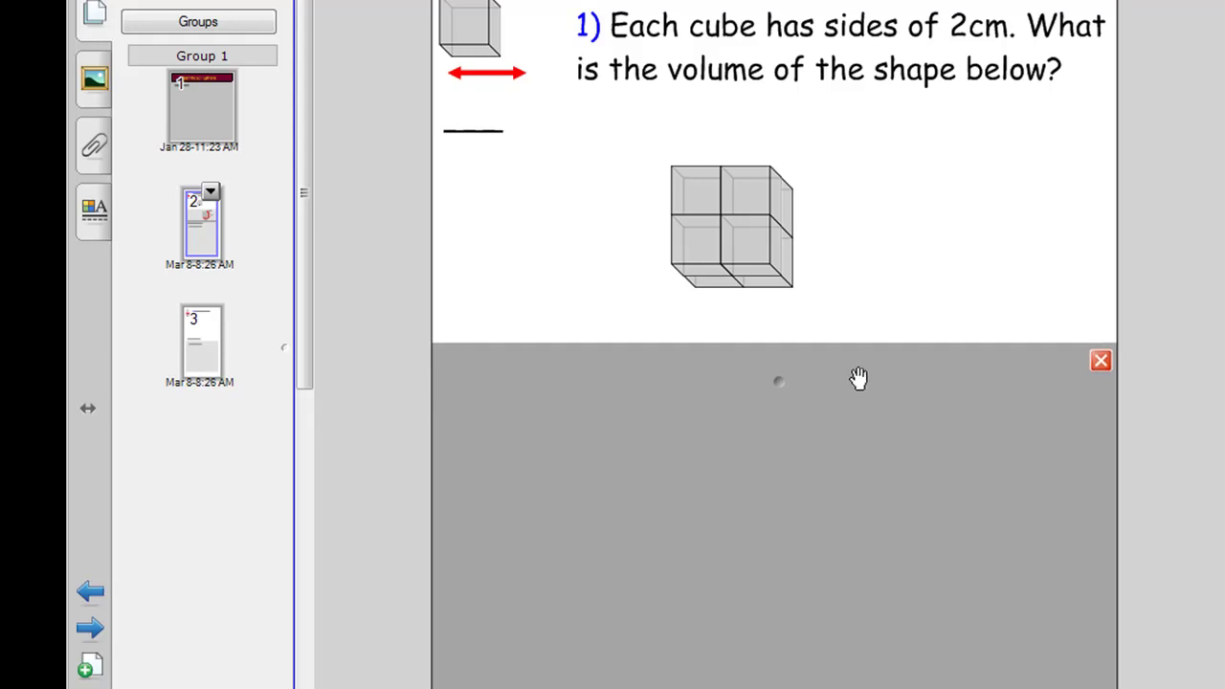
Lower the shade edge slightly, then enlarge the upper eight-cube picture and fit it under the question
click(719, 223)
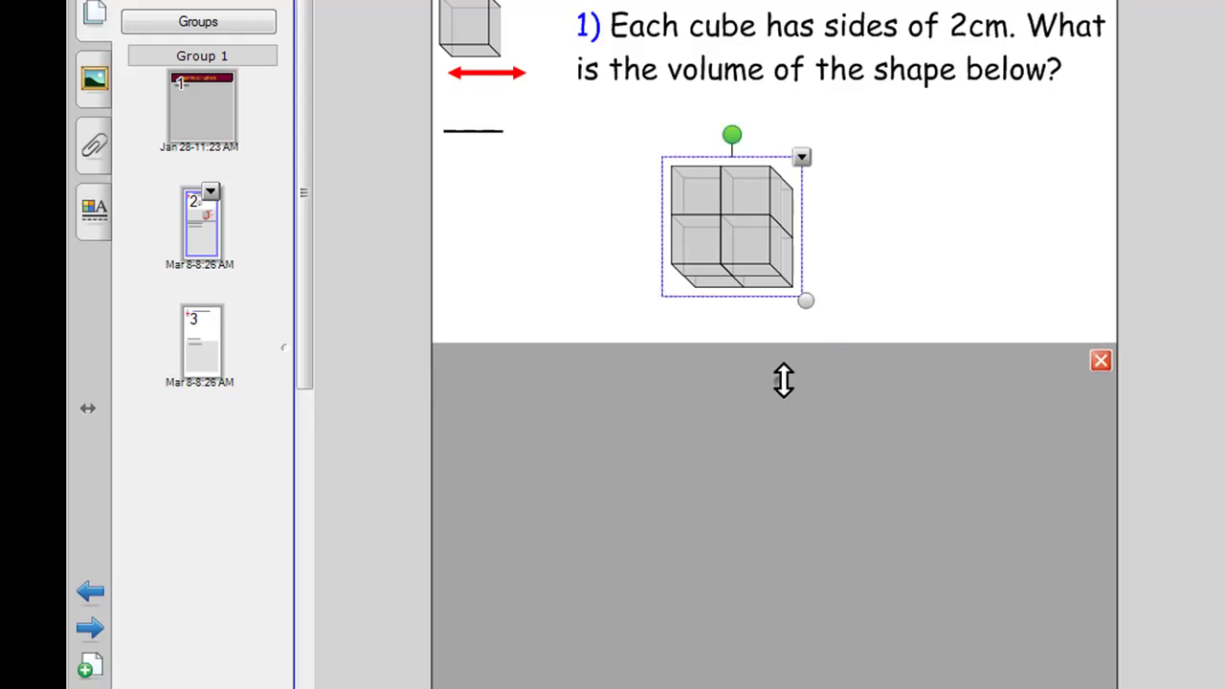
drag(782, 380, 787, 406)
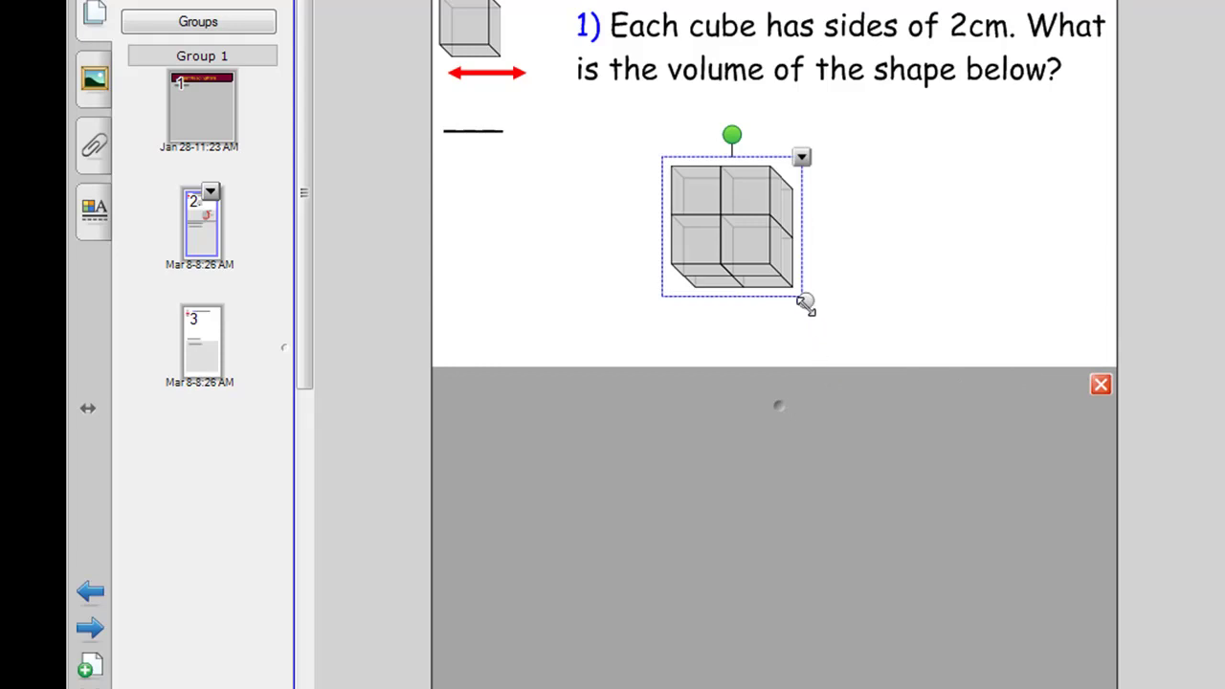
drag(804, 302, 875, 370)
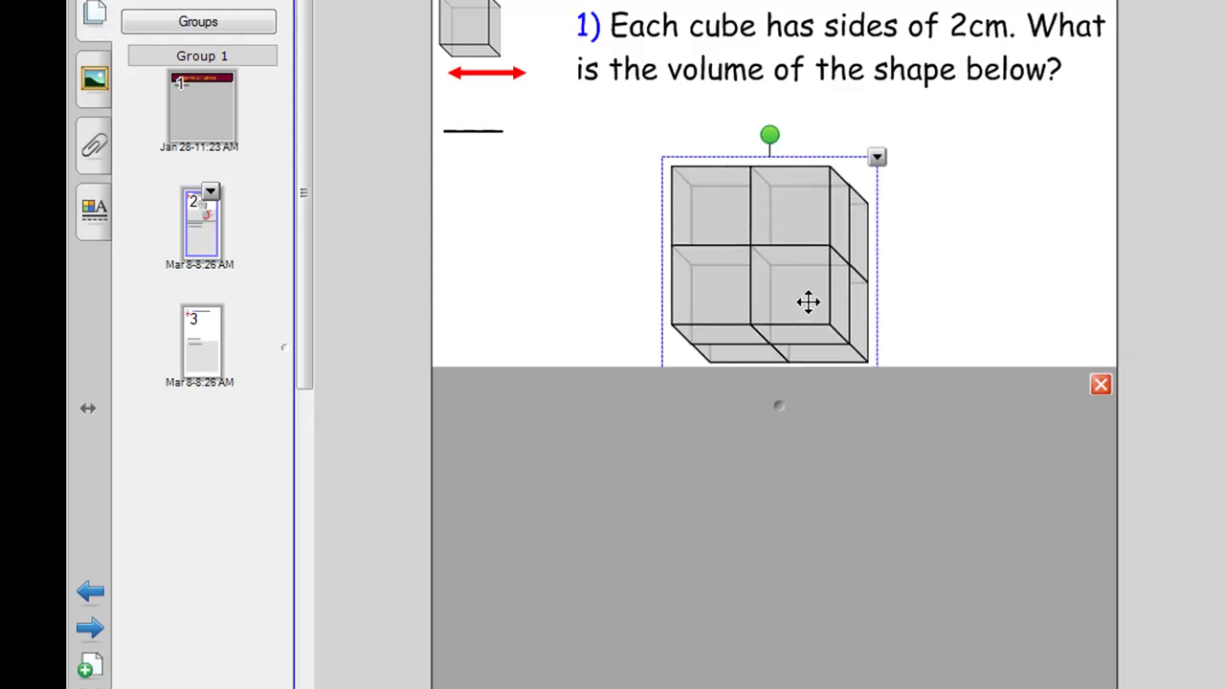
drag(807, 300, 788, 258)
drag(861, 324, 891, 350)
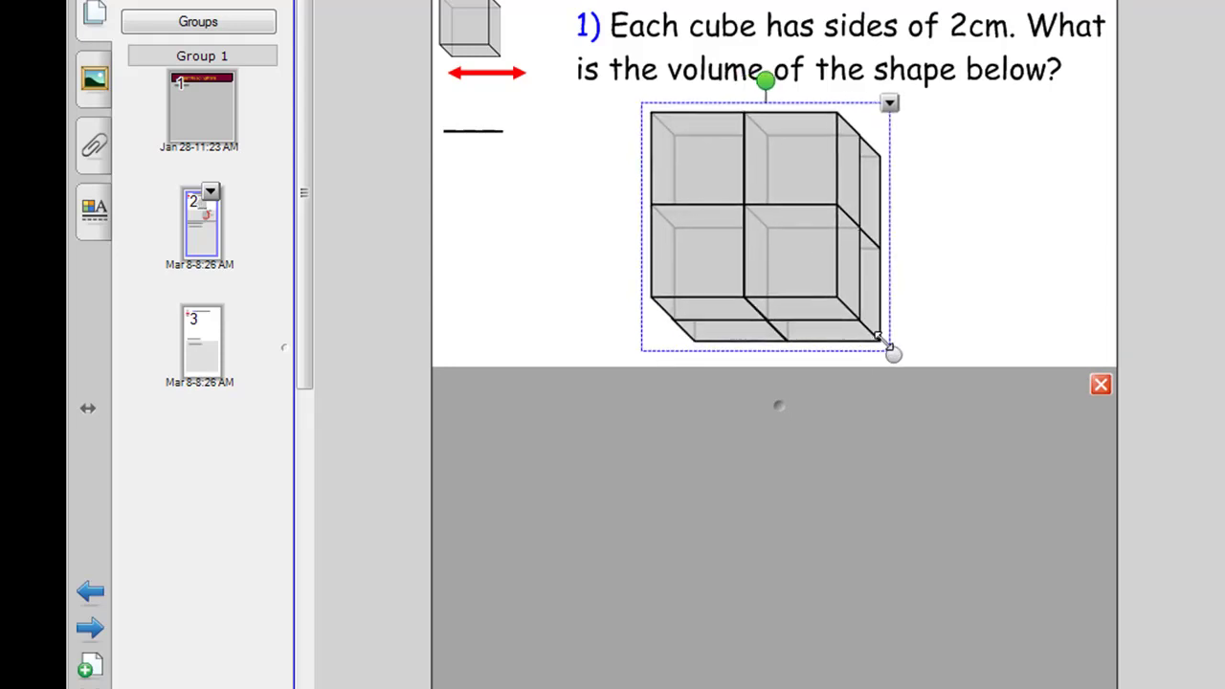
mouse_move(810, 284)
mouse_down()
mouse_move(819, 304)
mouse_move(829, 298)
mouse_up()
click(593, 299)
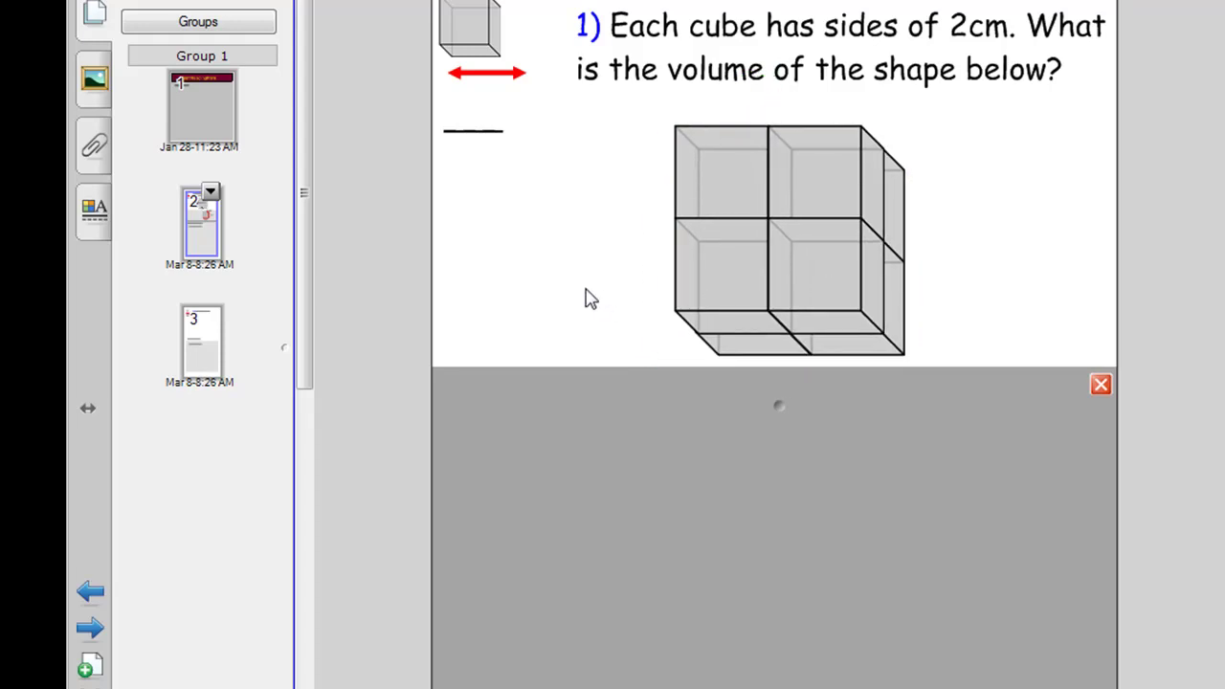